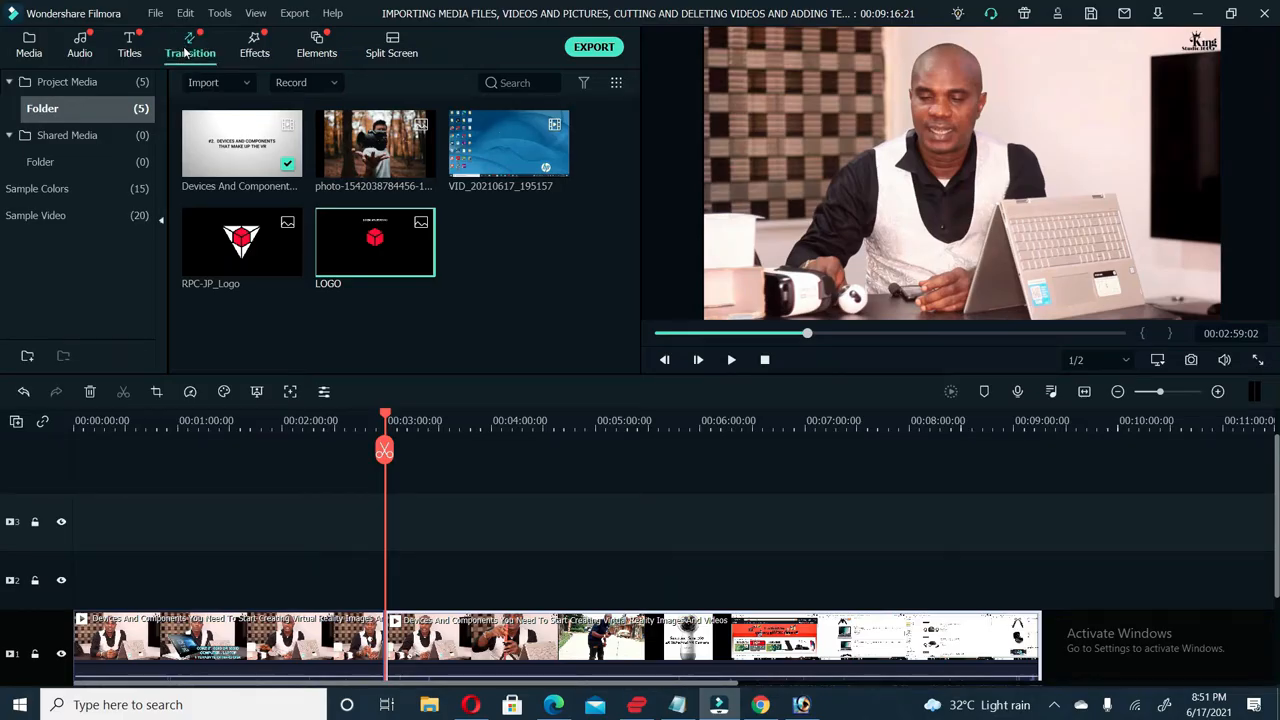
- Show the transition library, try shifting the second clip away from the cut, and undo the shift
left_click(187, 50)
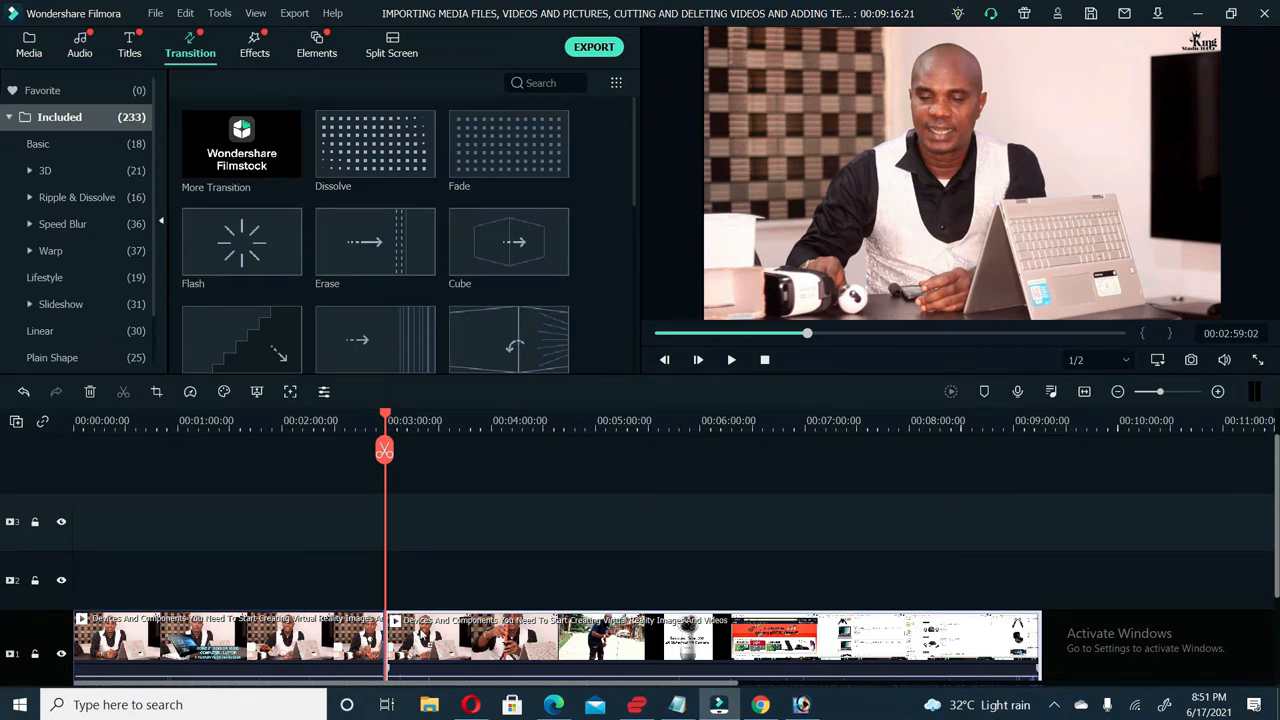
left_click_drag(413, 636, 498, 637)
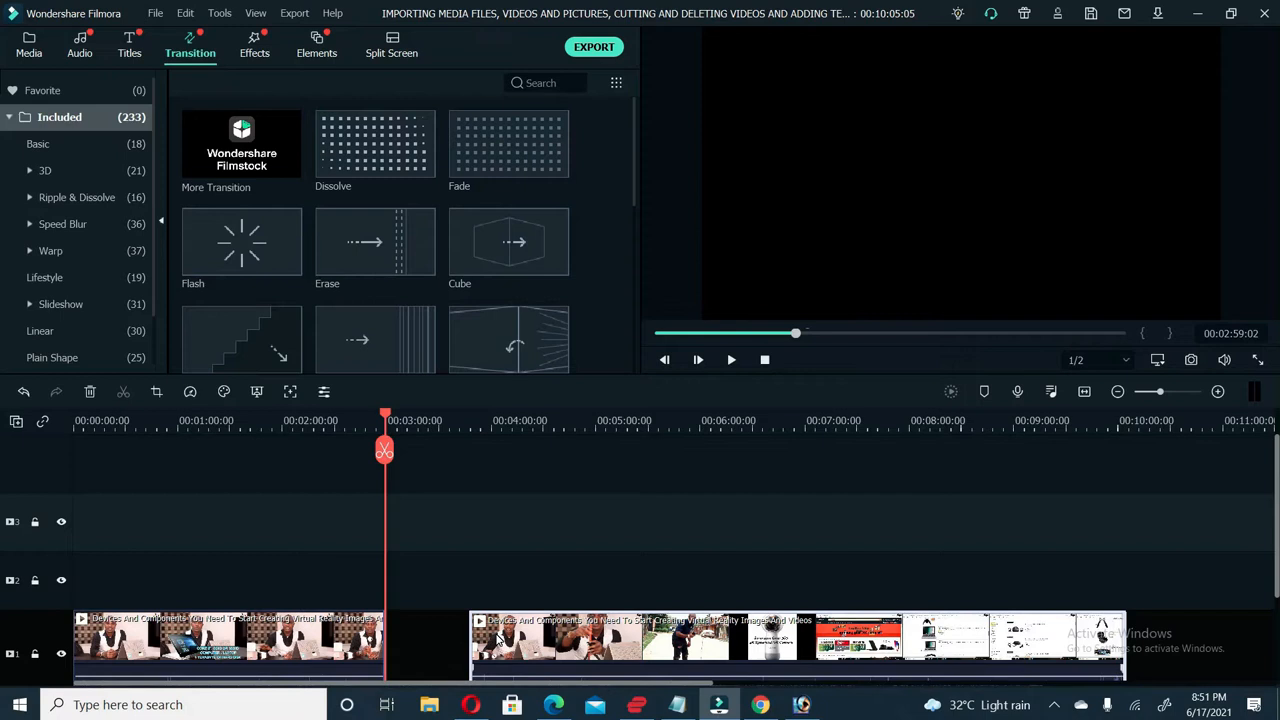
key("ctrl+z")
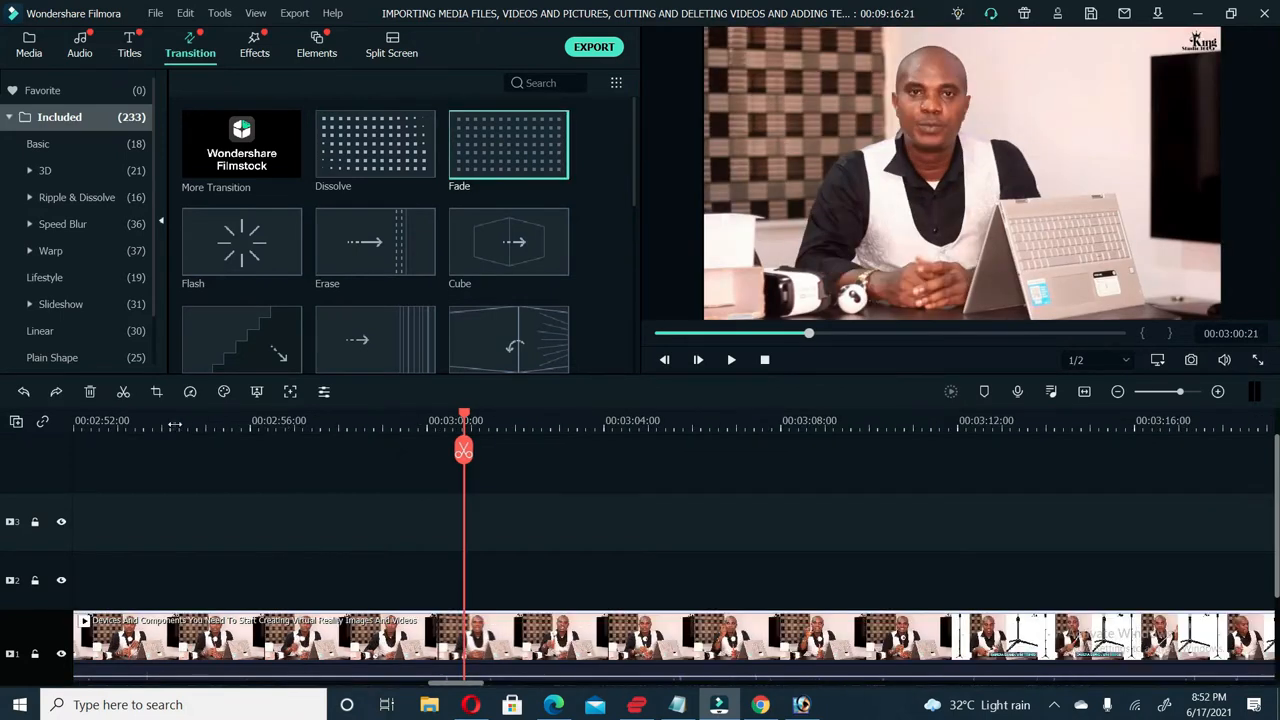
- Play through the video to find a cut point and split the clip at 00:02:51:11
left_click(174, 425)
key("space")
key("space")
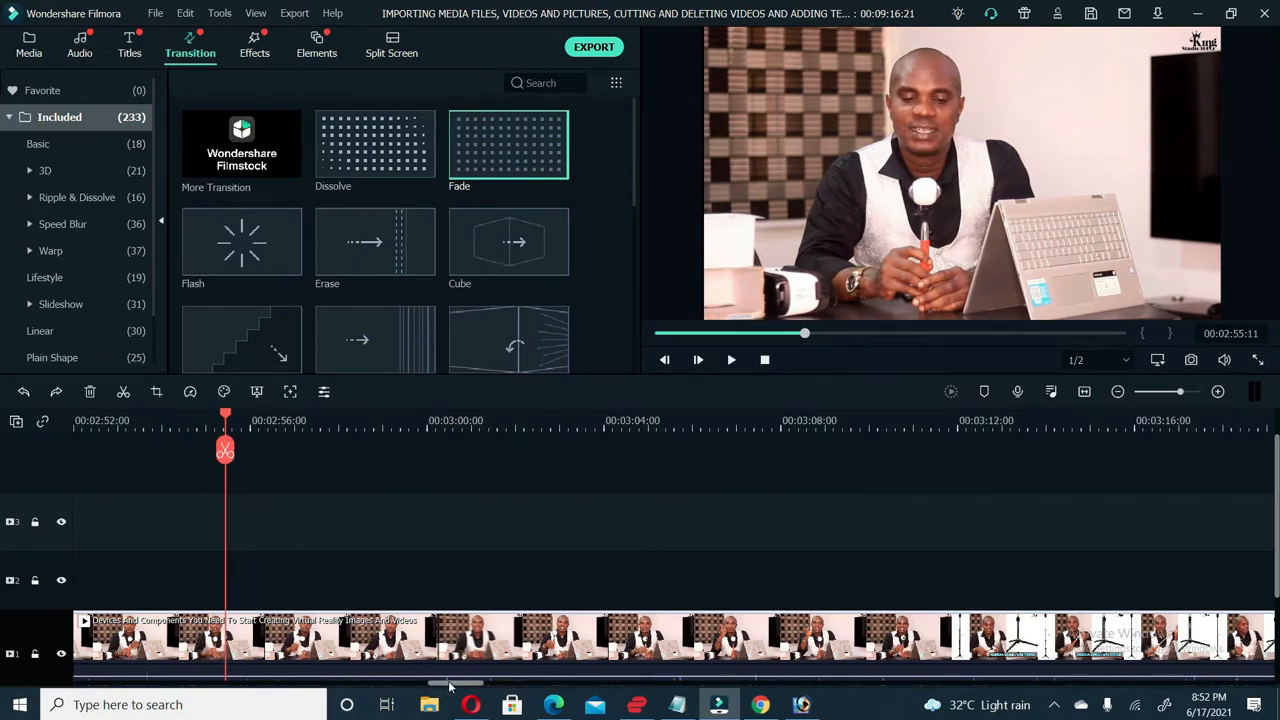
left_click_drag(450, 686, 418, 686)
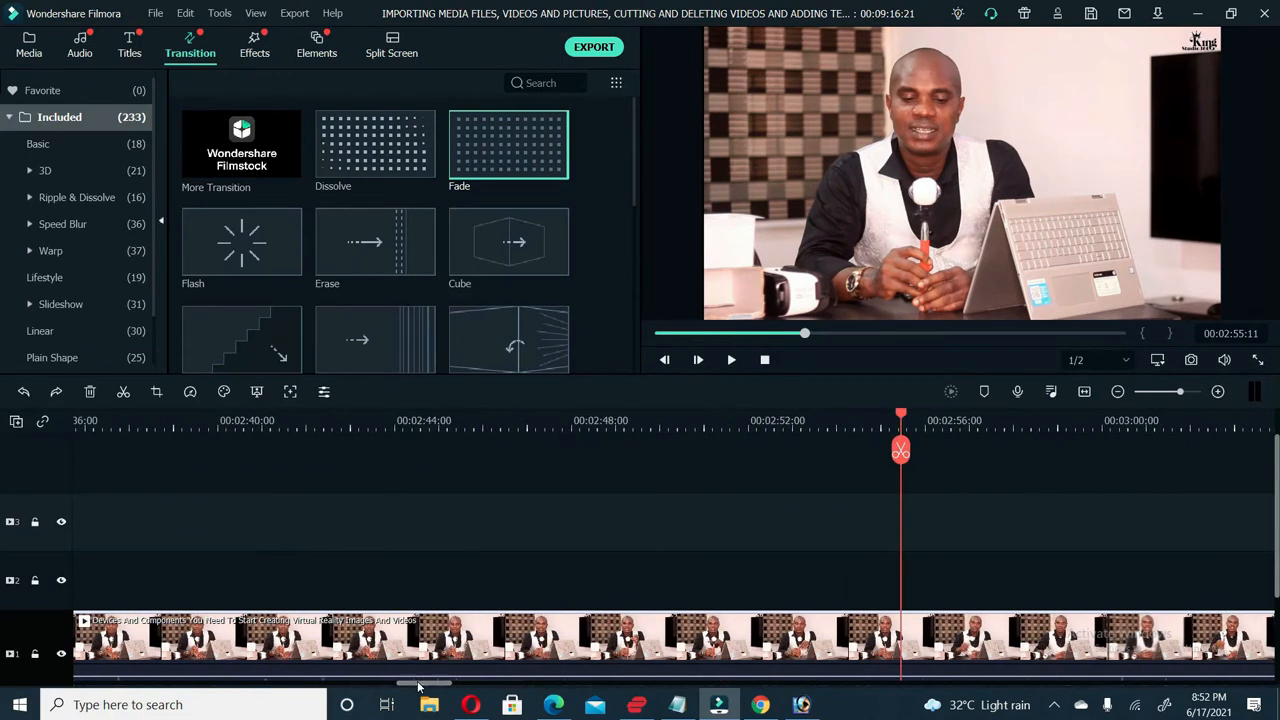
left_click(668, 428)
key("space")
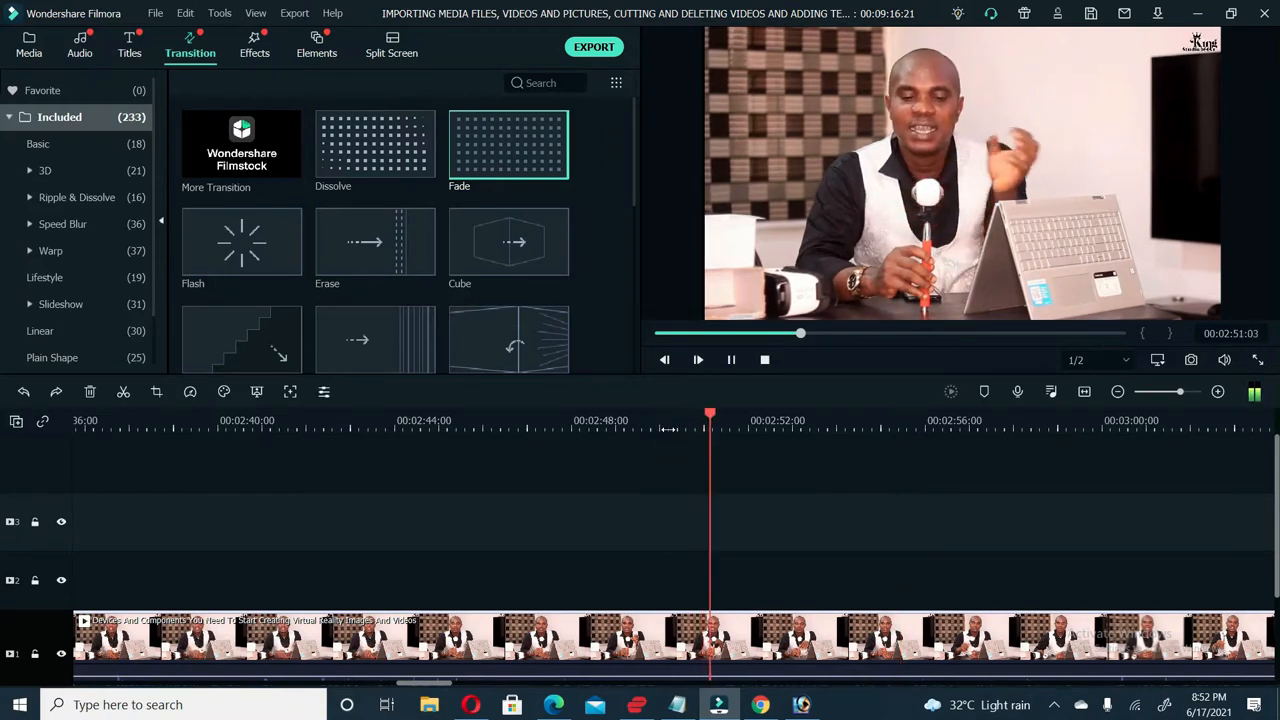
mouse_move(538, 262)
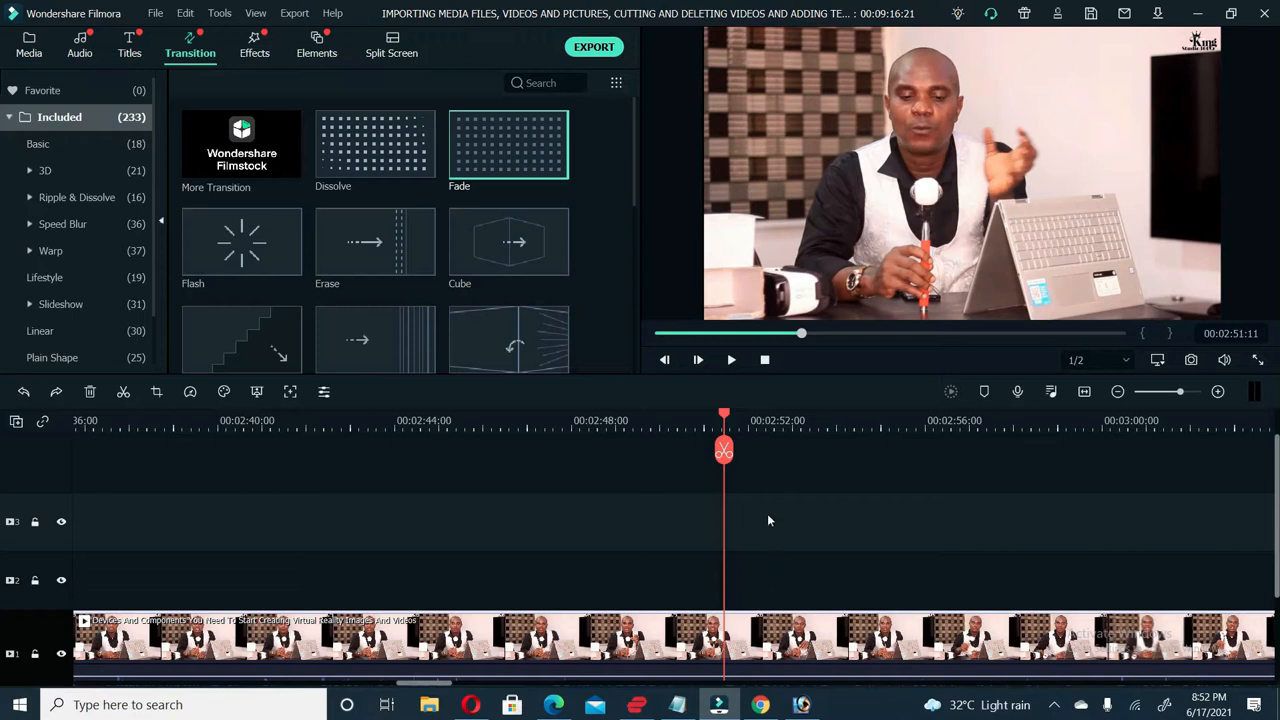
left_click(726, 451)
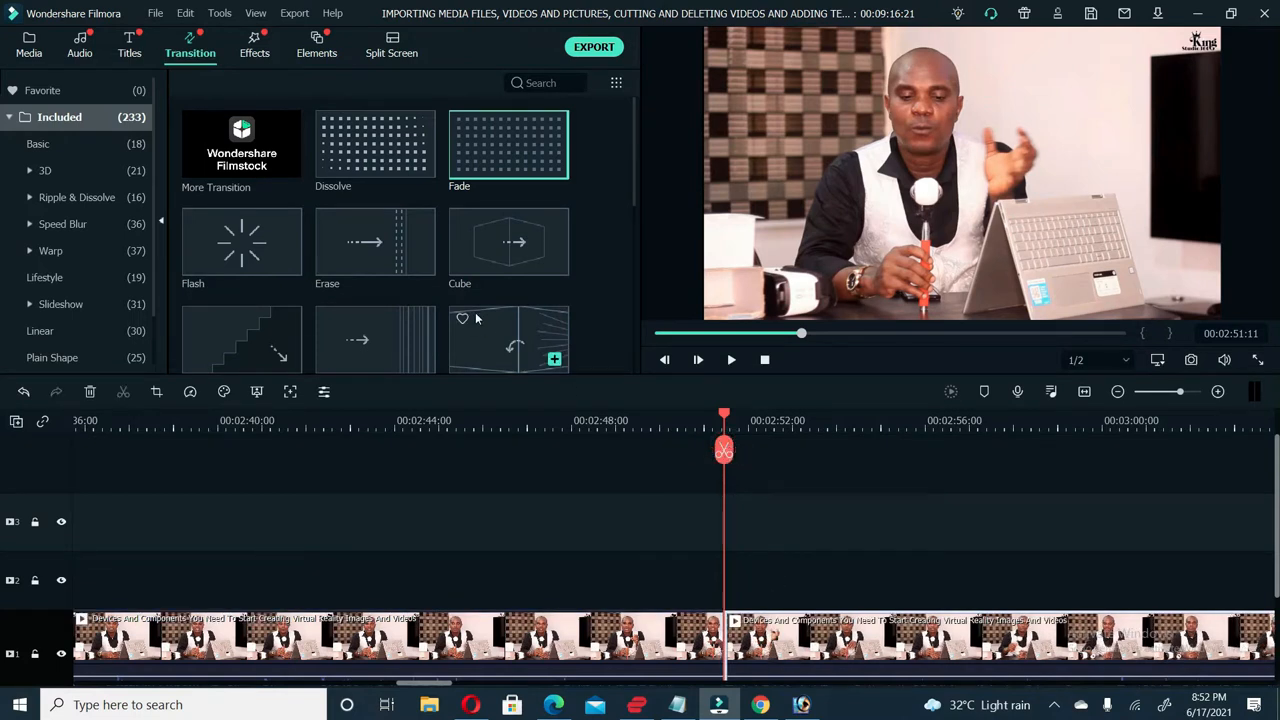
- Try the Cube transition on the cut between the two clips, play it back, and undo it
left_click(505, 233)
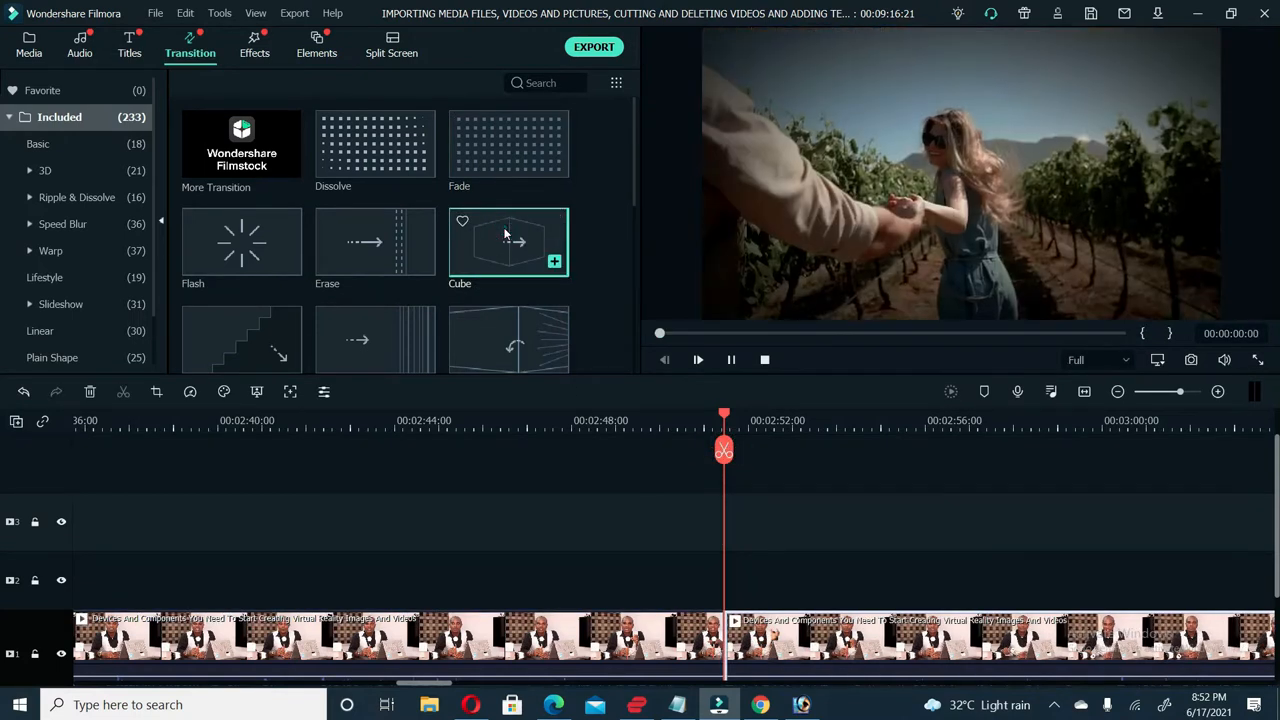
left_click_drag(505, 233, 714, 578)
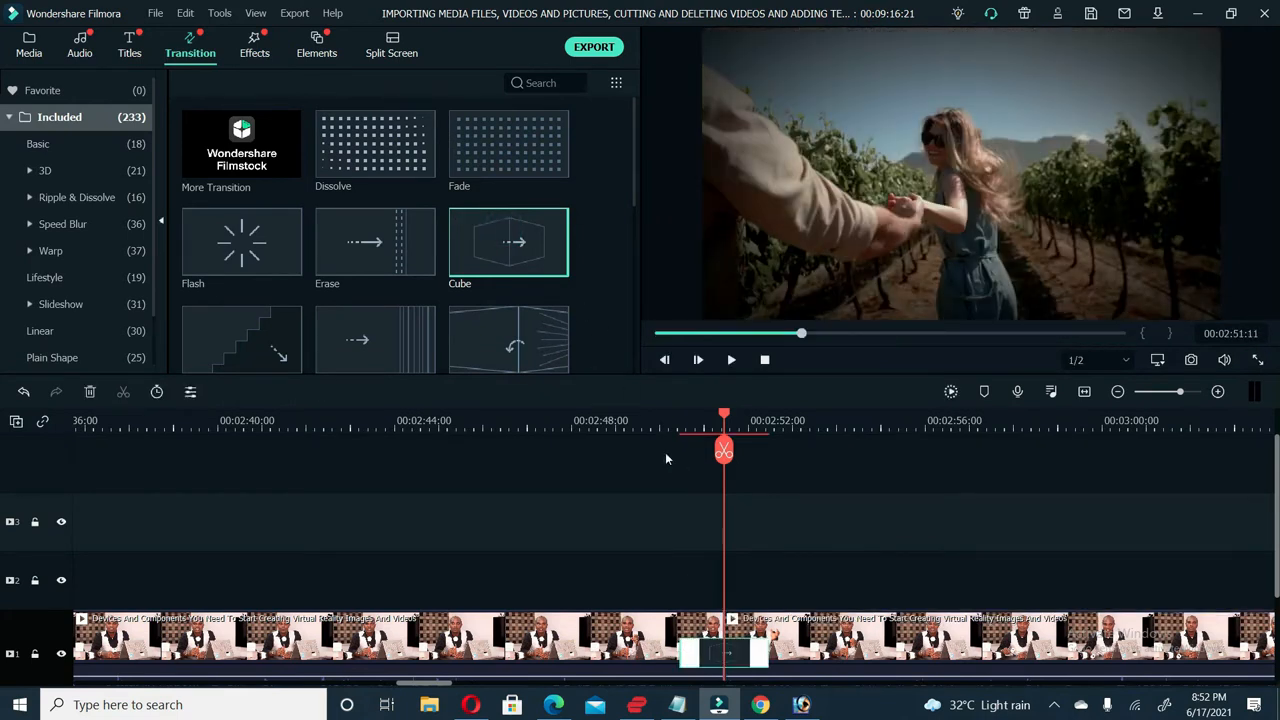
left_click(651, 420)
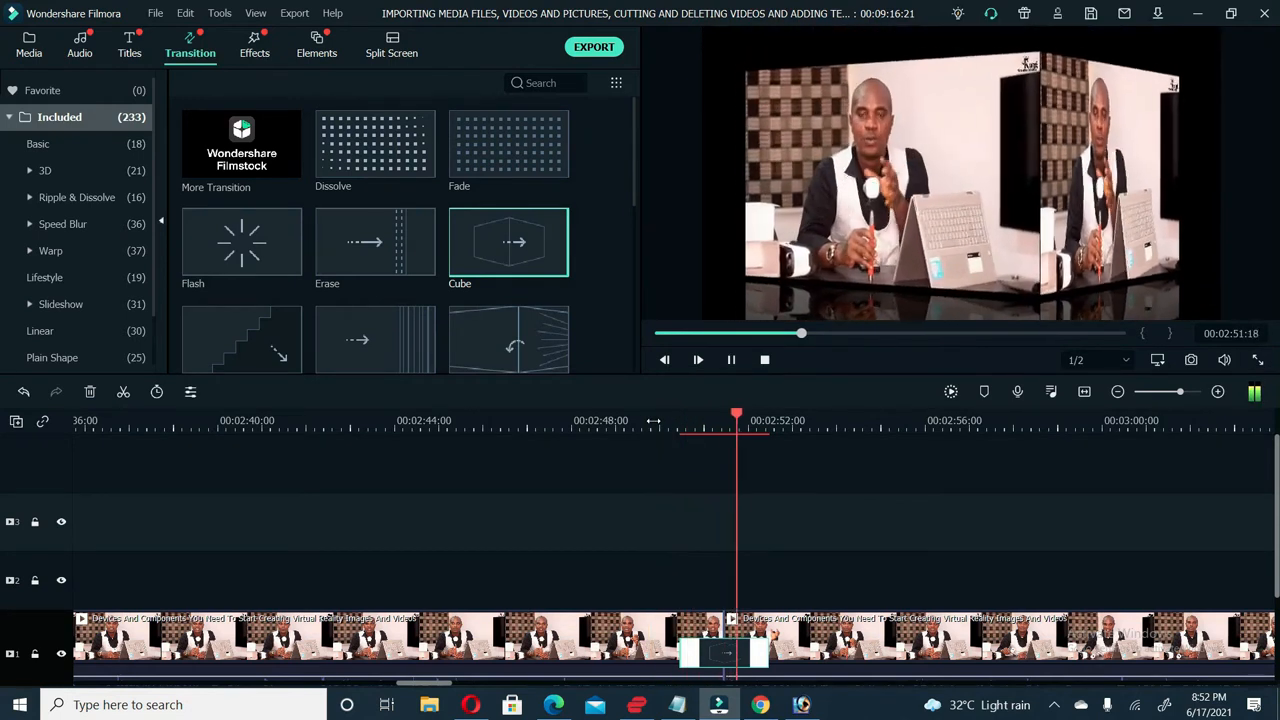
key("space")
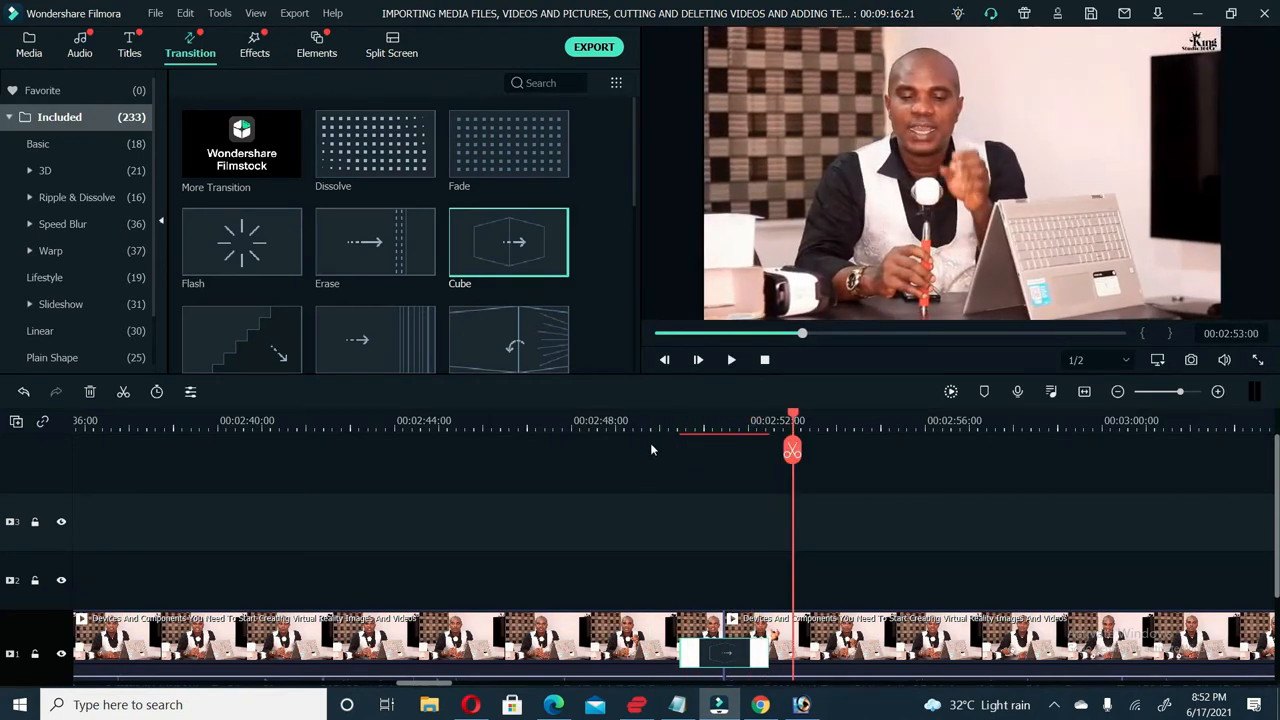
left_click(676, 428)
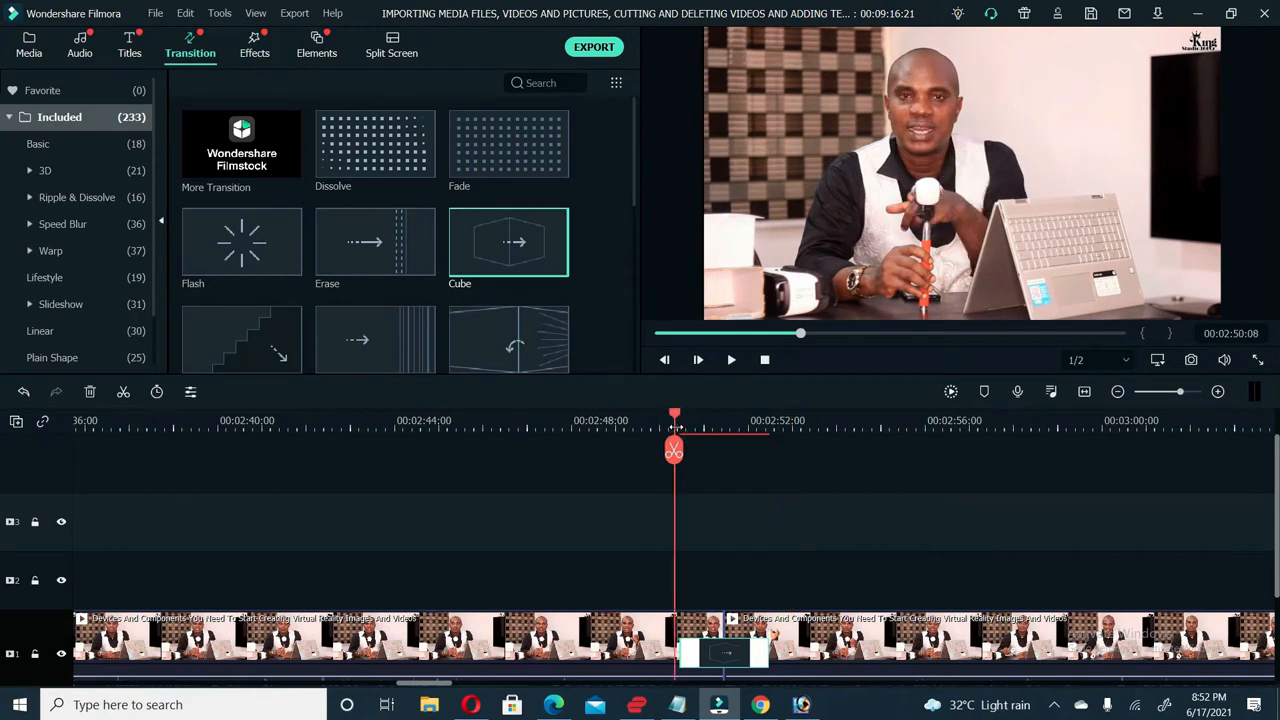
key("space")
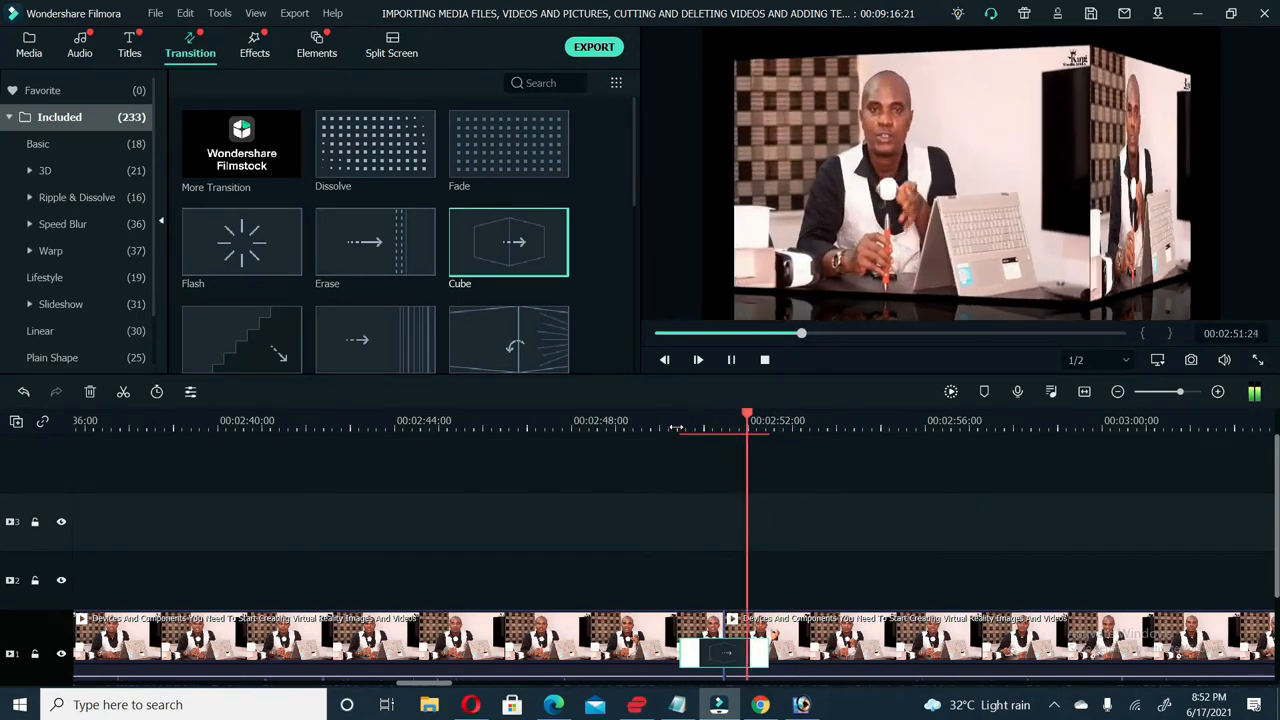
key("space")
key("ctrl+z")
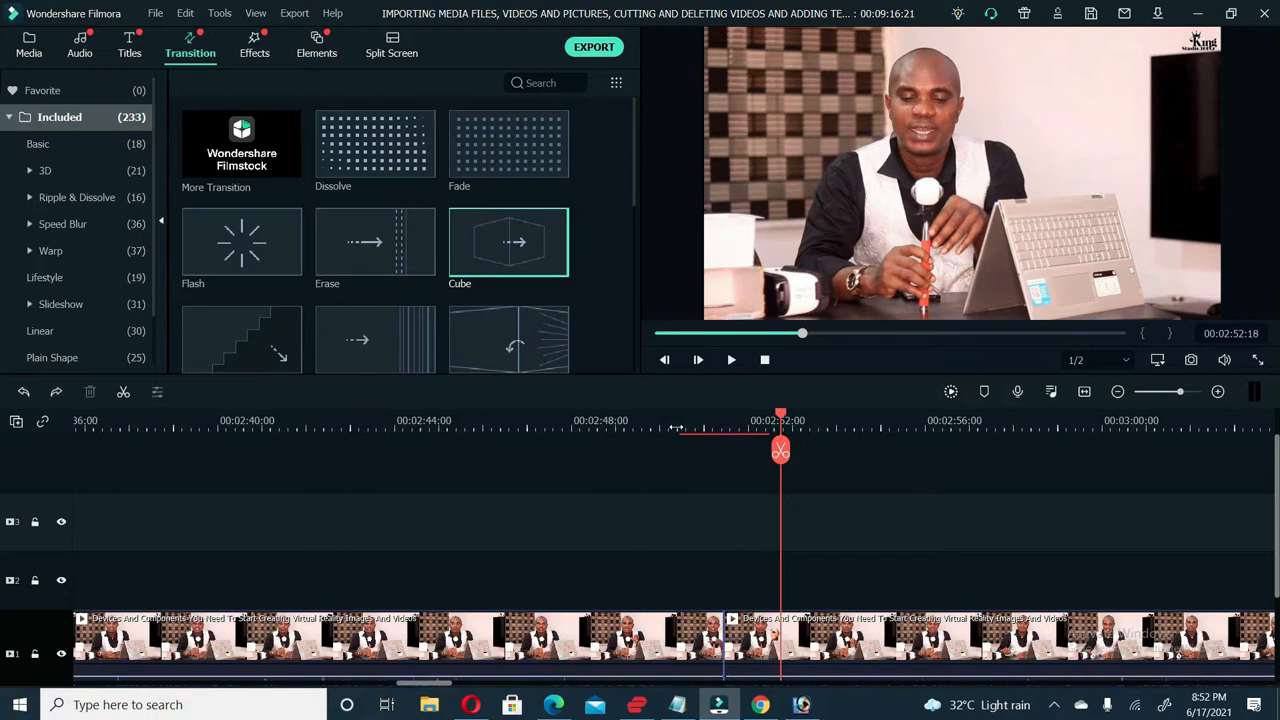
- Place the Flash transition on the cut between the two clips
left_click(475, 328)
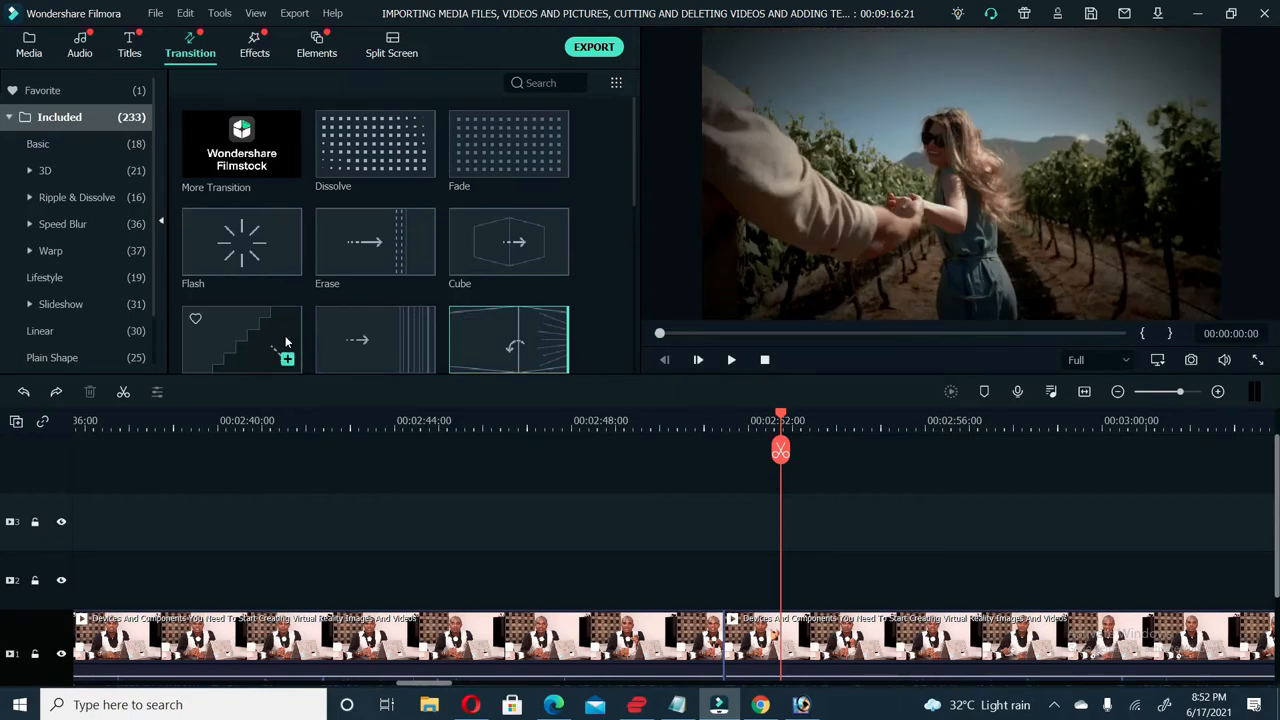
left_click(262, 245)
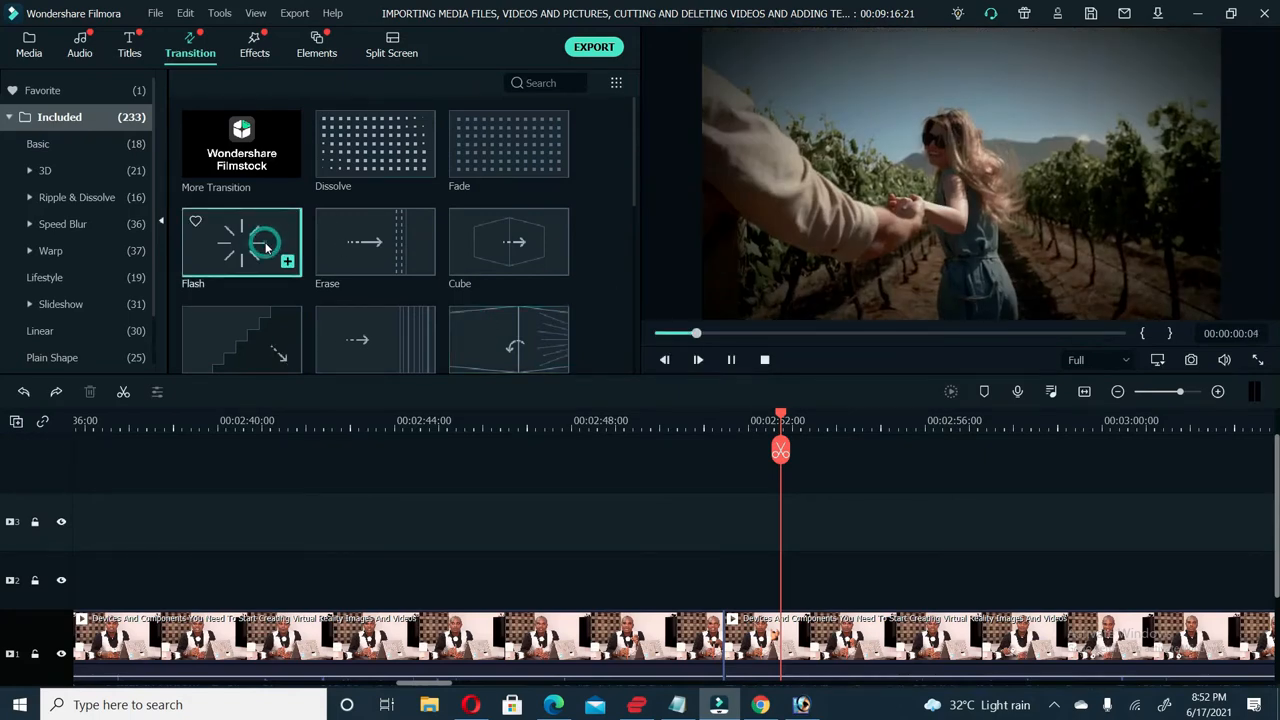
left_click_drag(265, 248, 722, 645)
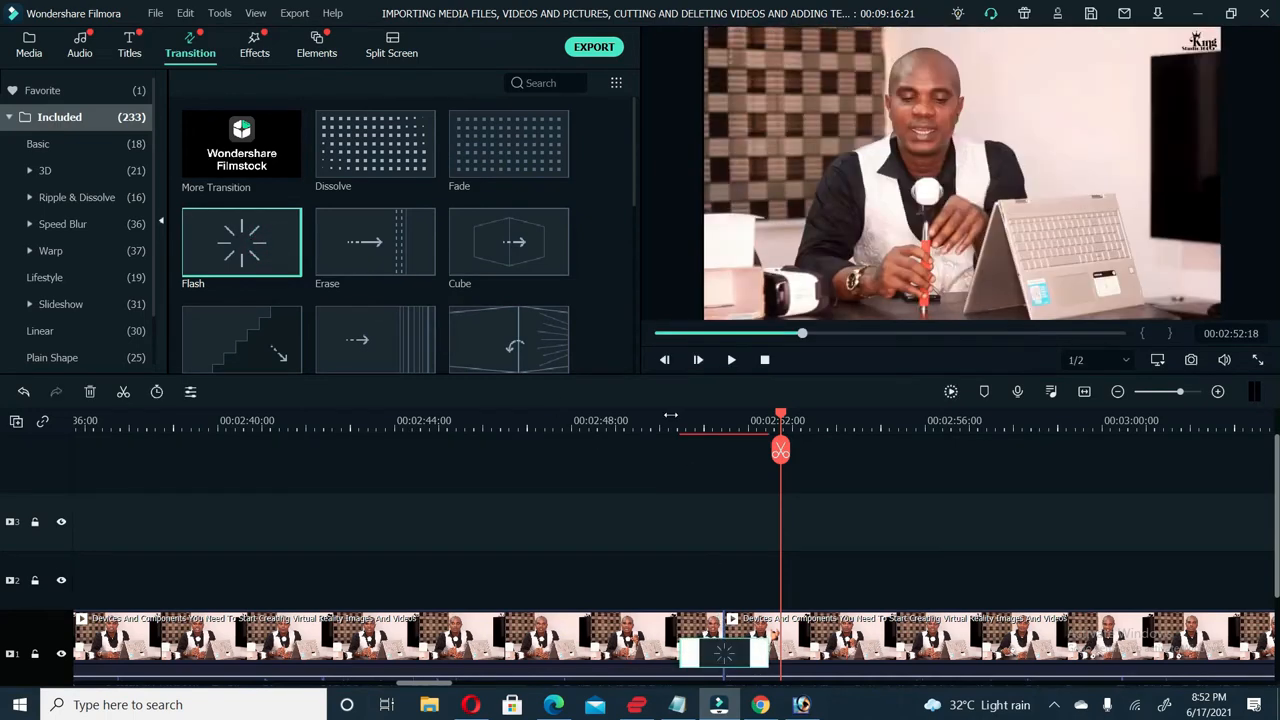
- Play back the section around the cut to review the Flash transition
left_click(676, 431)
key("space")
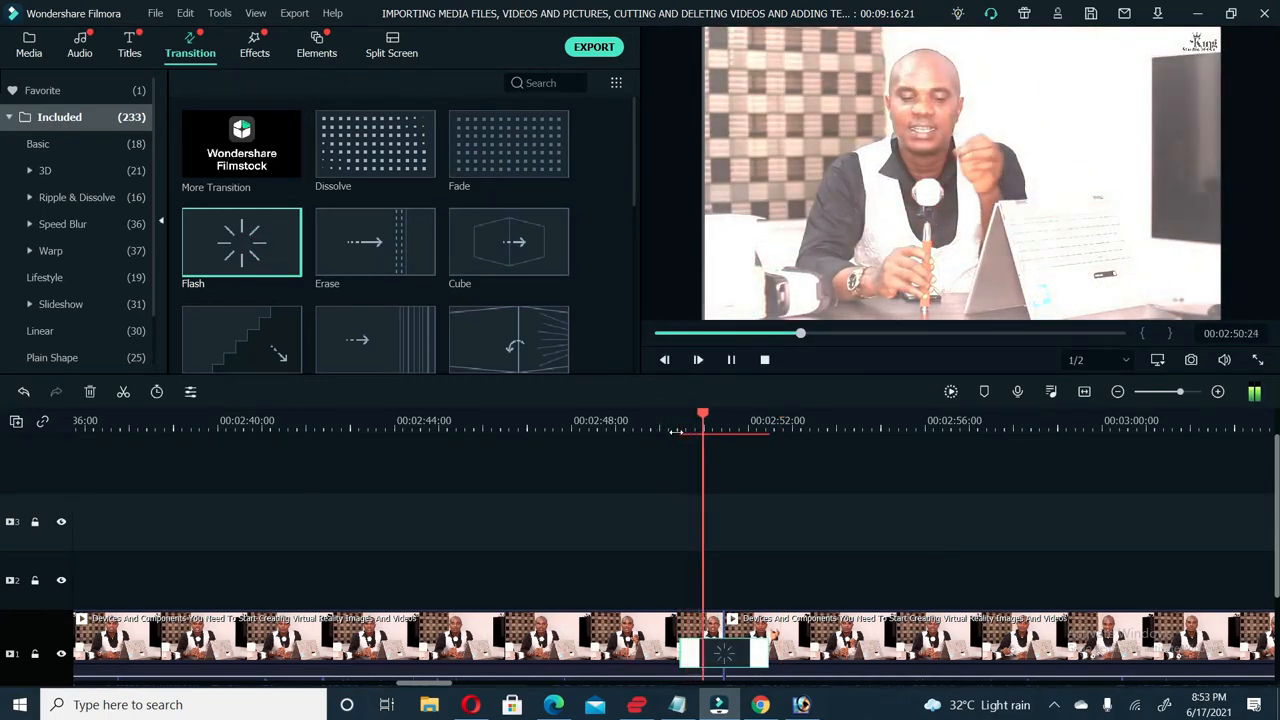
key("space")
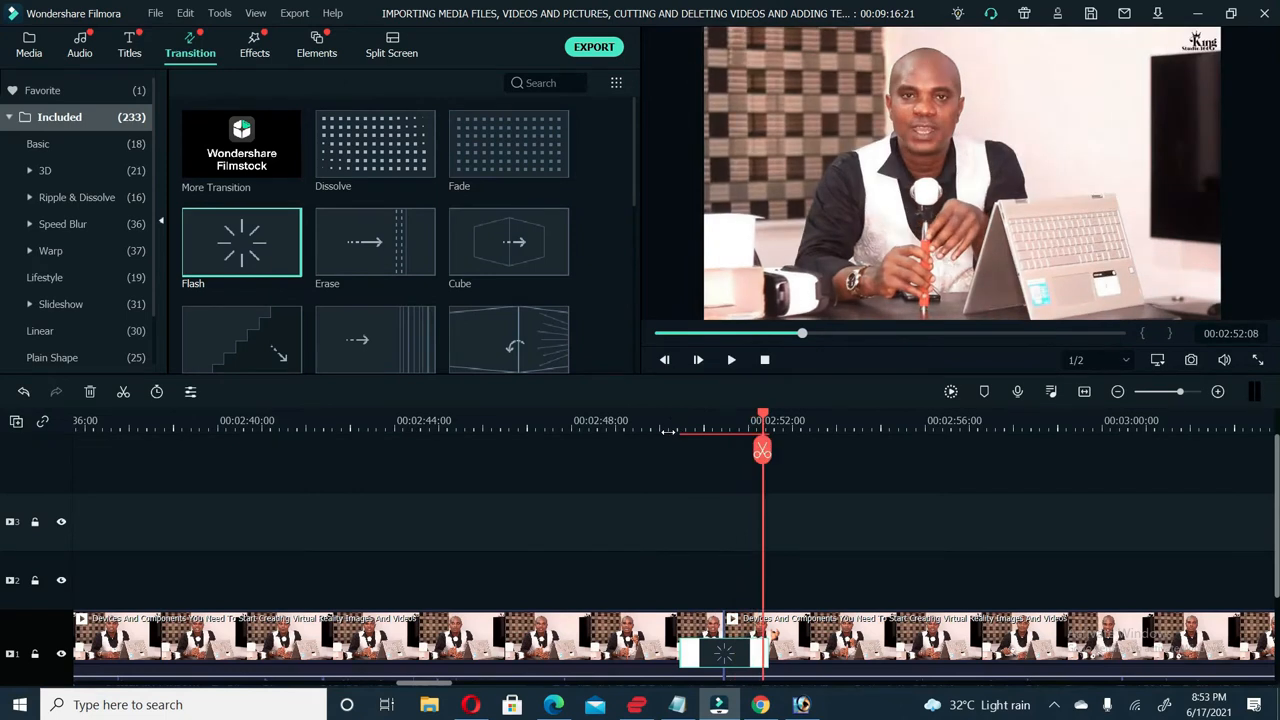
left_click(650, 431)
key("space")
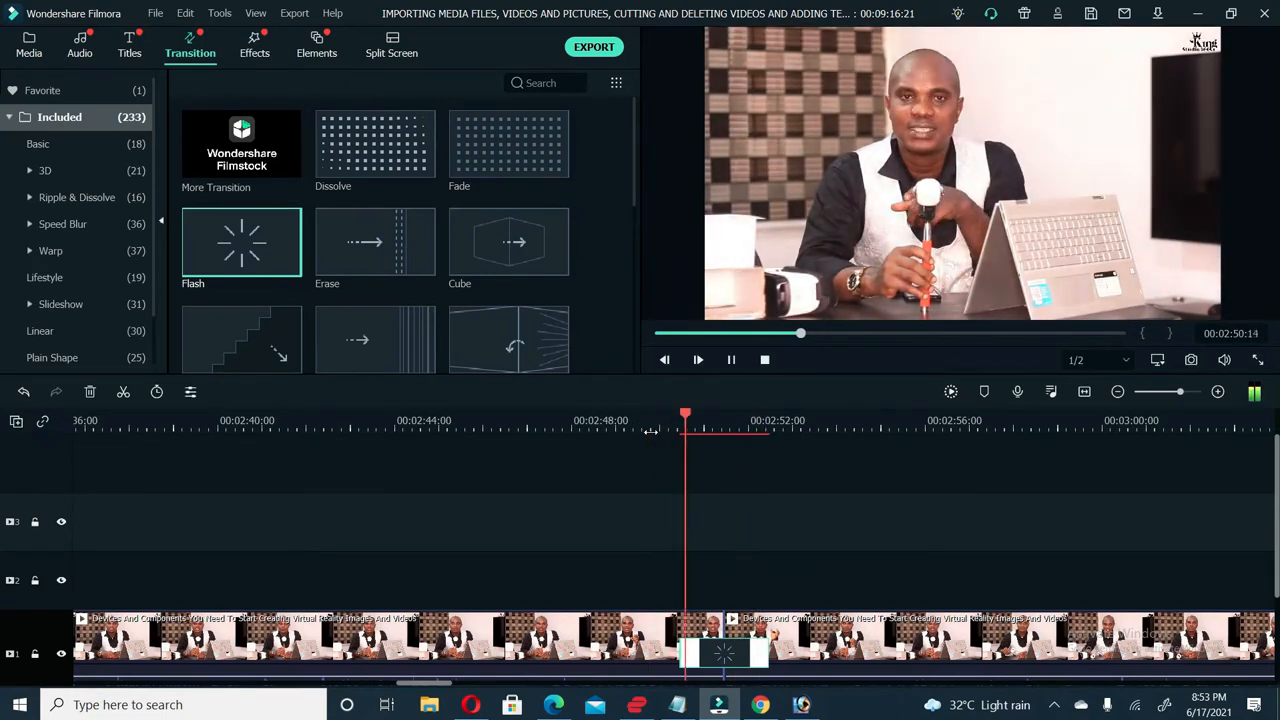
key("space")
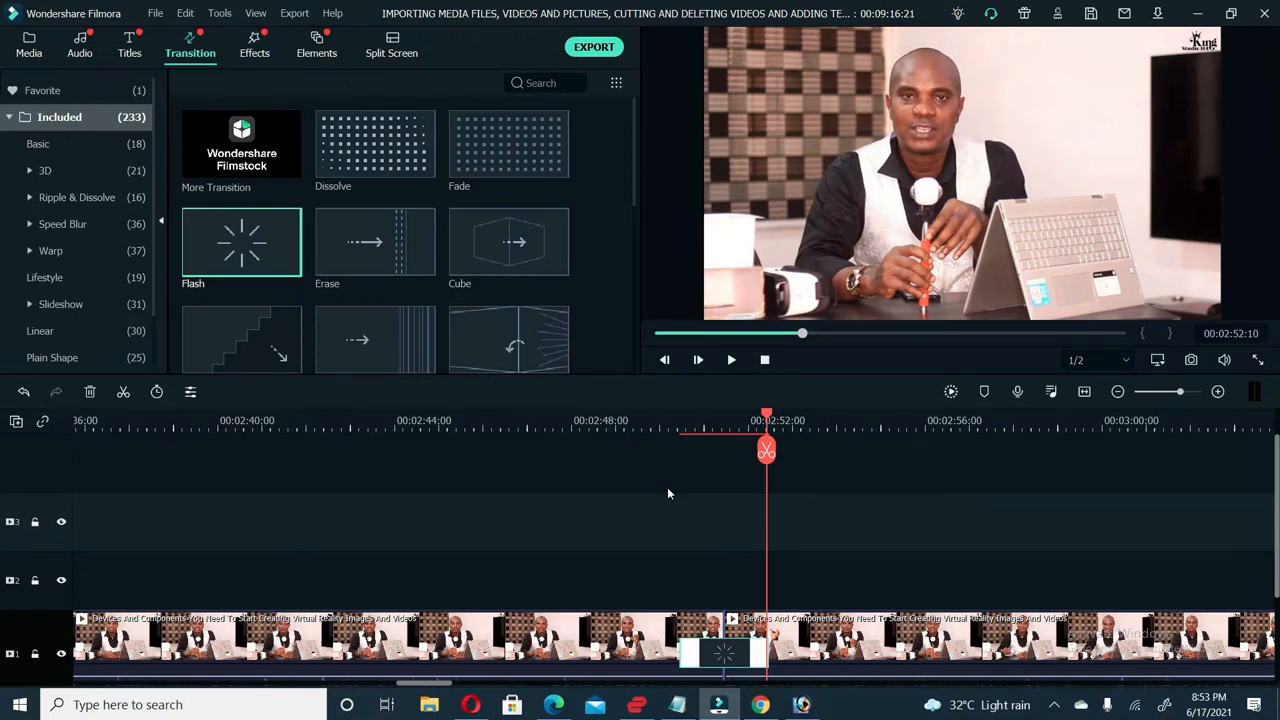
left_click(676, 411)
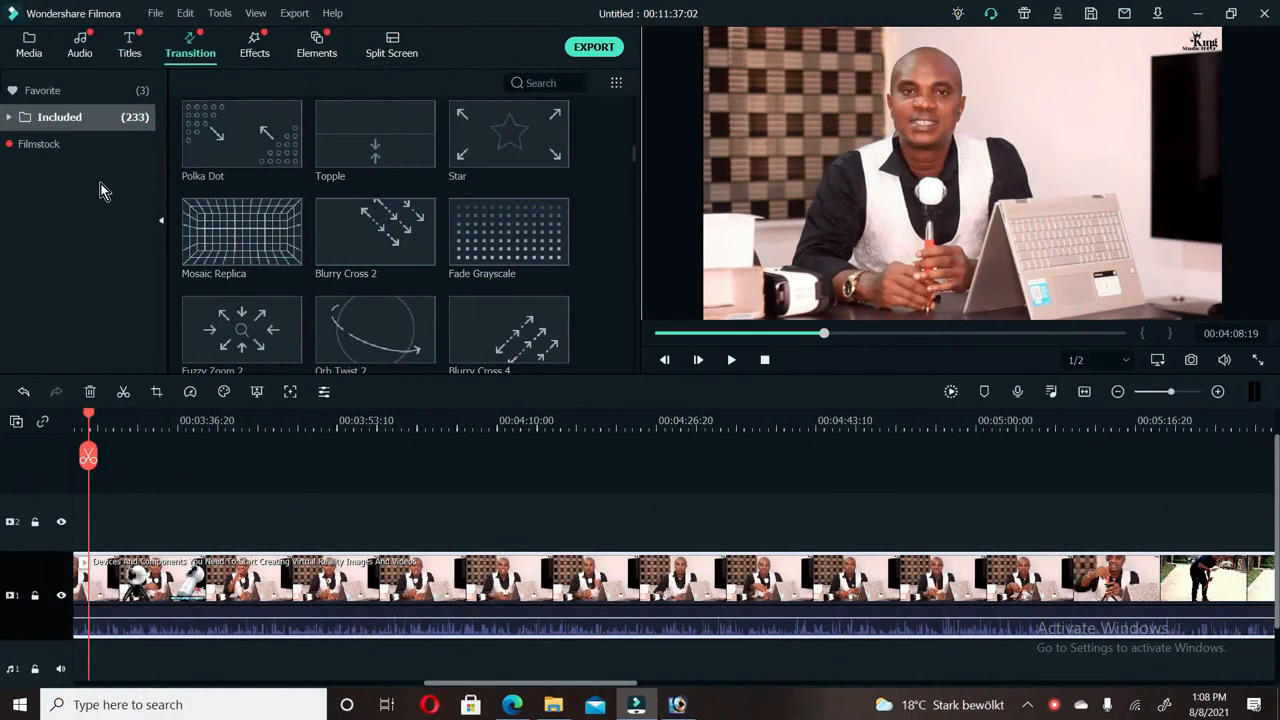
- Preview the Topple transition and browse the included transitions as far as the Linear group
mouse_move(390, 183)
mouse_move(358, 146)
left_click(360, 150)
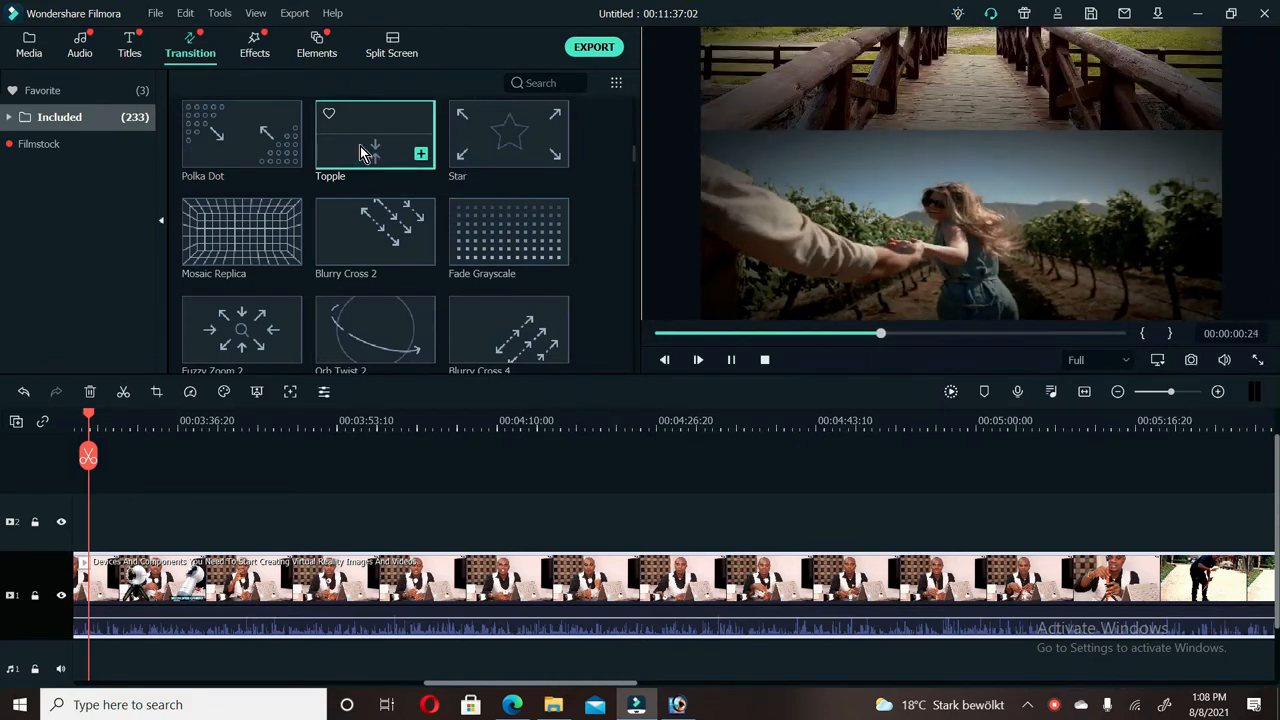
scroll(362, 180, "down", 4)
scroll(363, 179, "down", 8)
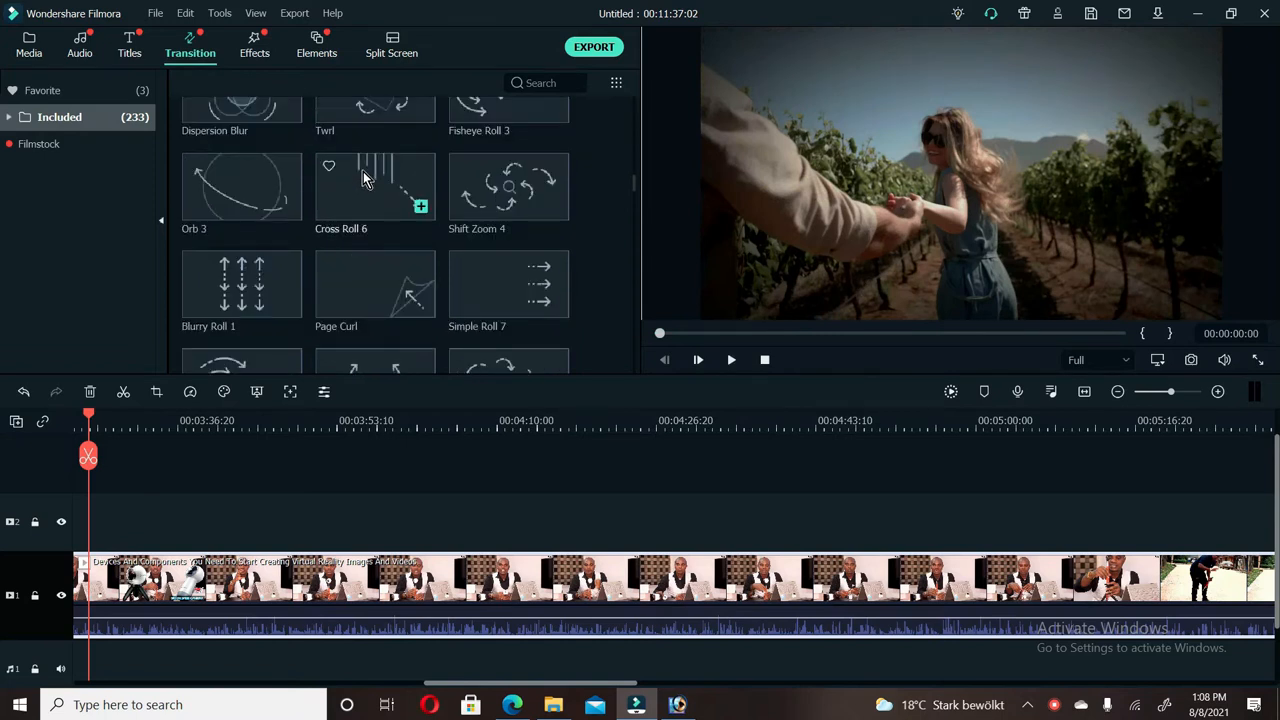
scroll(363, 172, "down", 5)
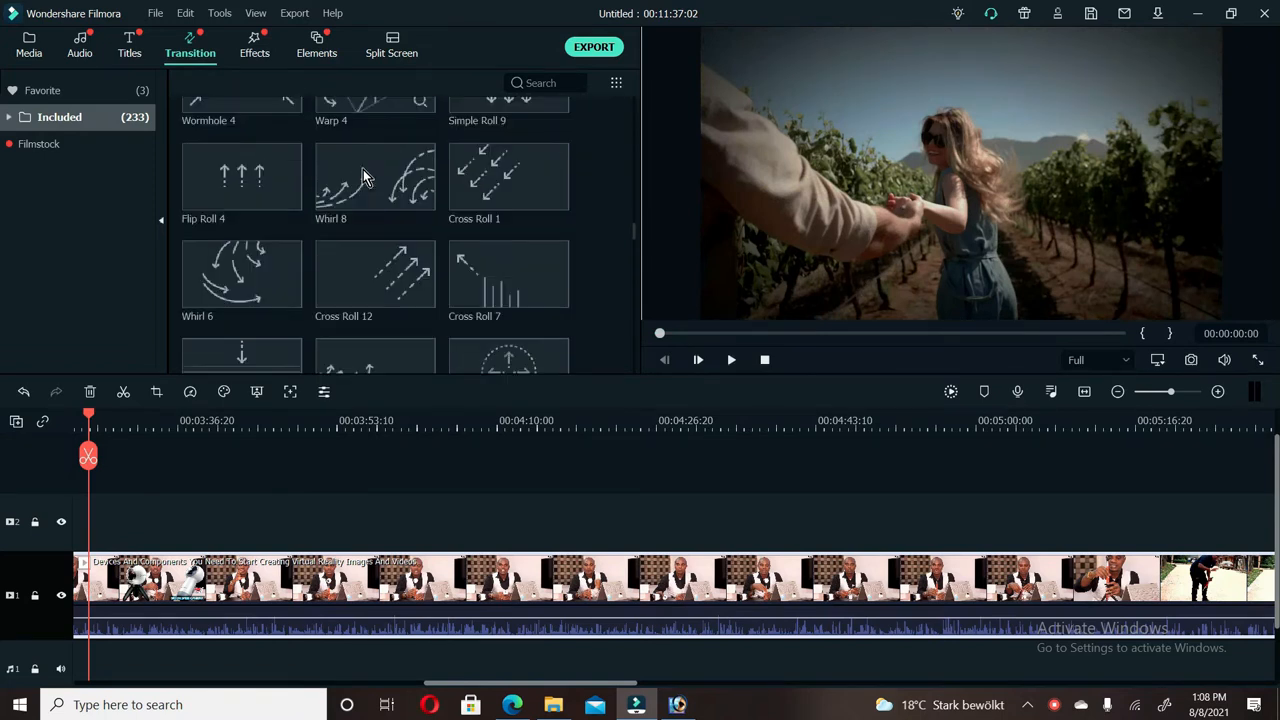
scroll(365, 177, "down", 3)
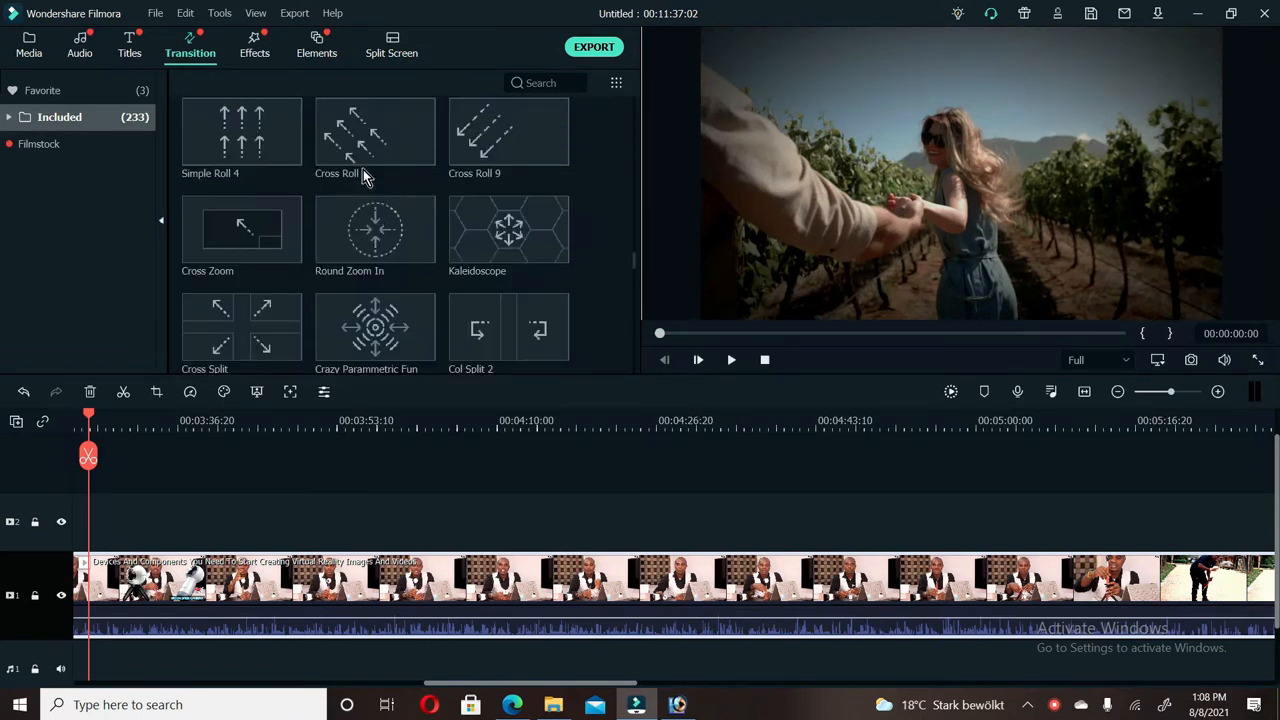
scroll(363, 172, "down", 8)
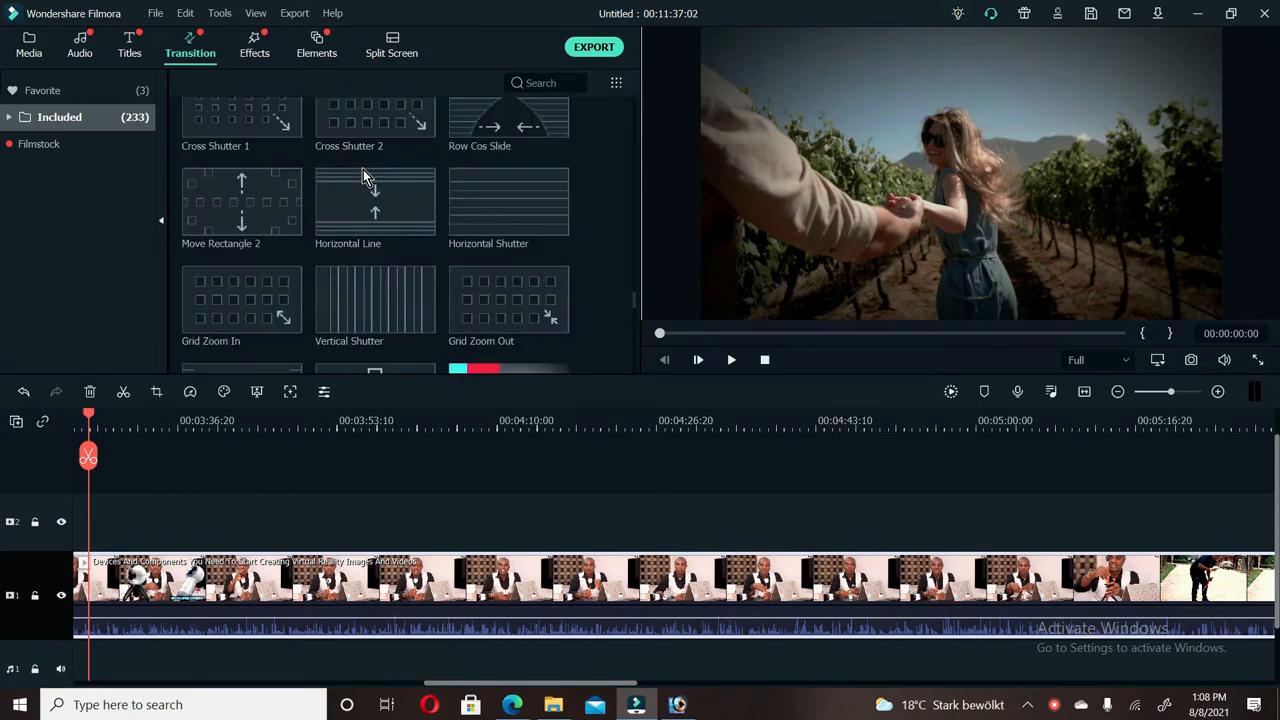
scroll(363, 175, "down", 10)
- Preview the Linear 1, Linear 10, Linear 16, Linear 14 and Linear 17 transitions, and mark Linear 17 as a favorite
left_click(498, 135)
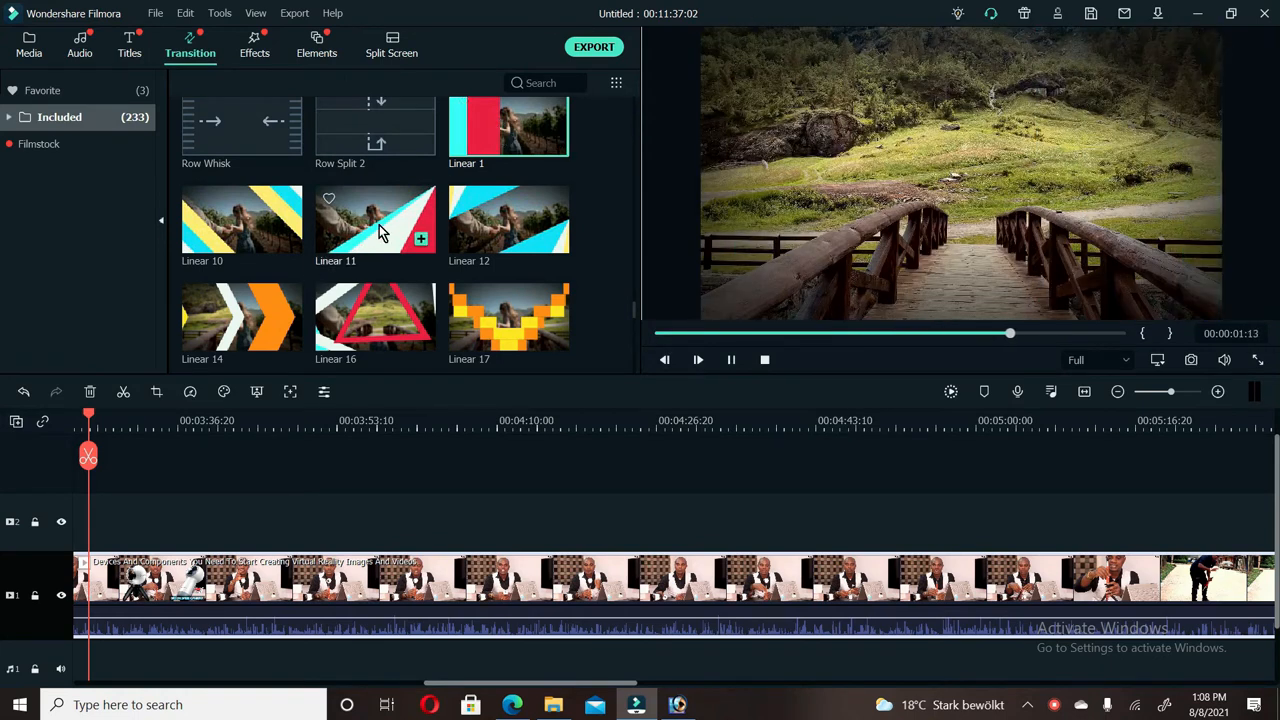
left_click(278, 220)
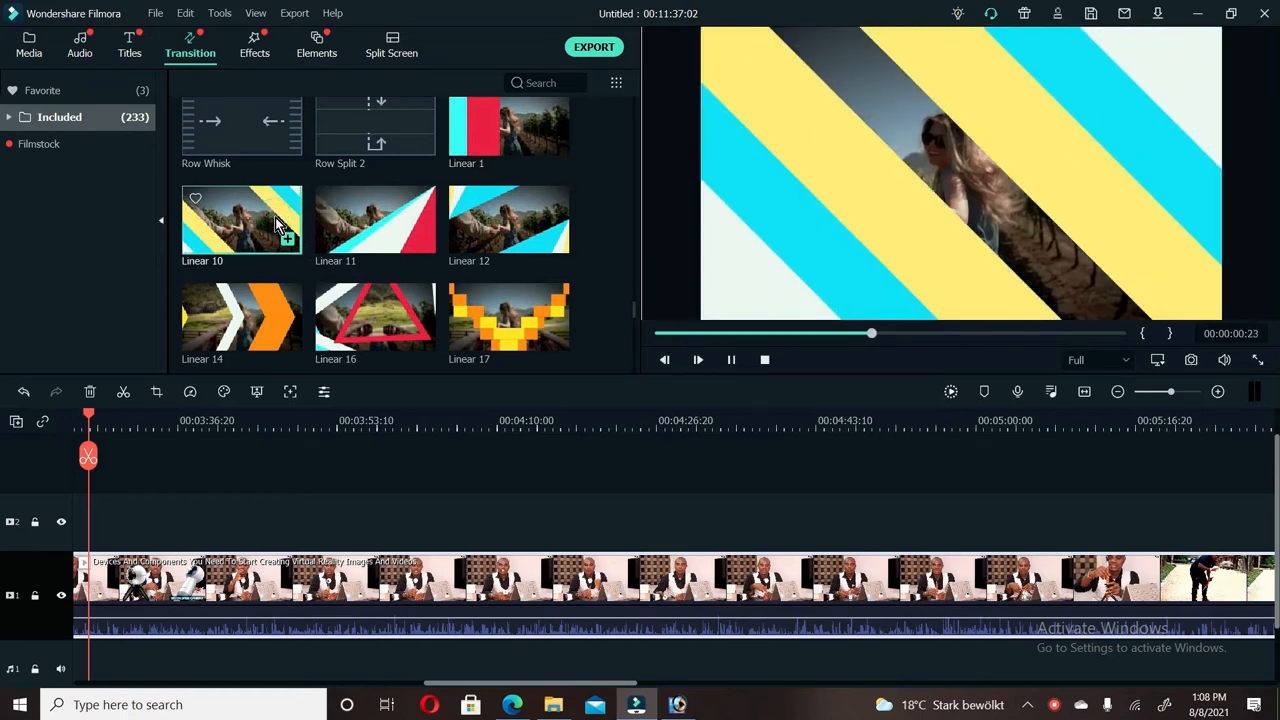
left_click(362, 300)
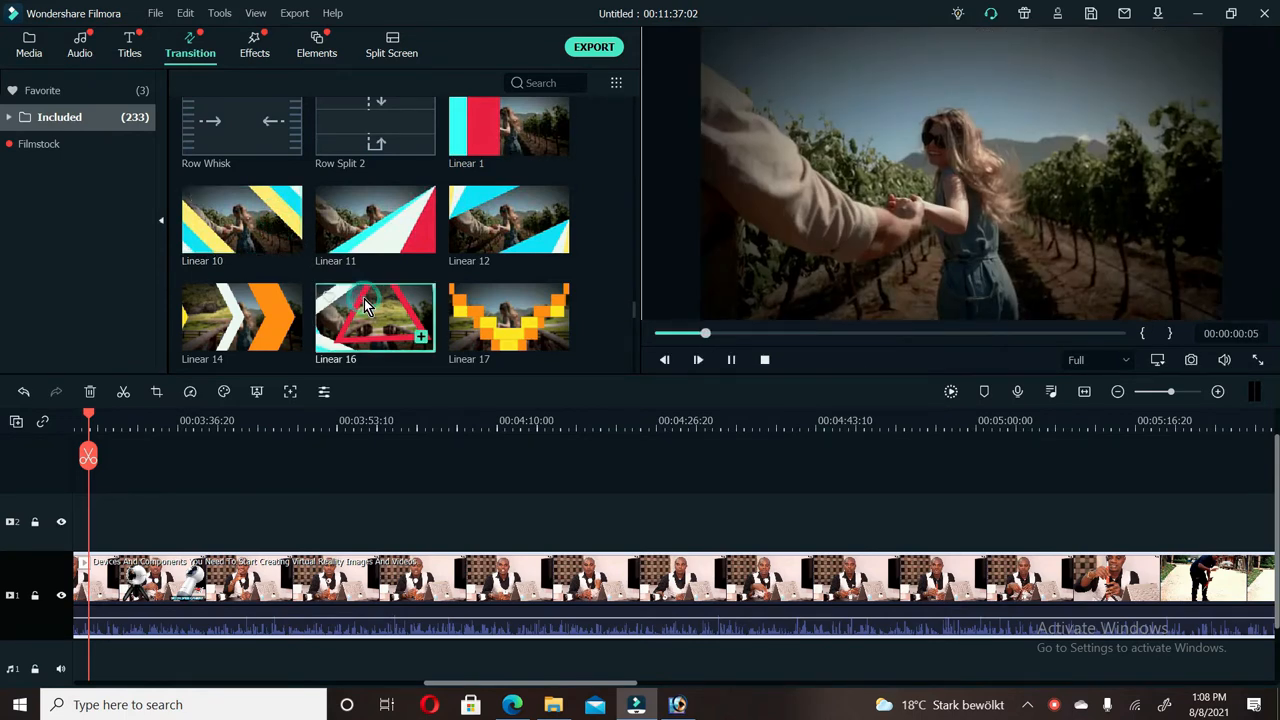
left_click(282, 330)
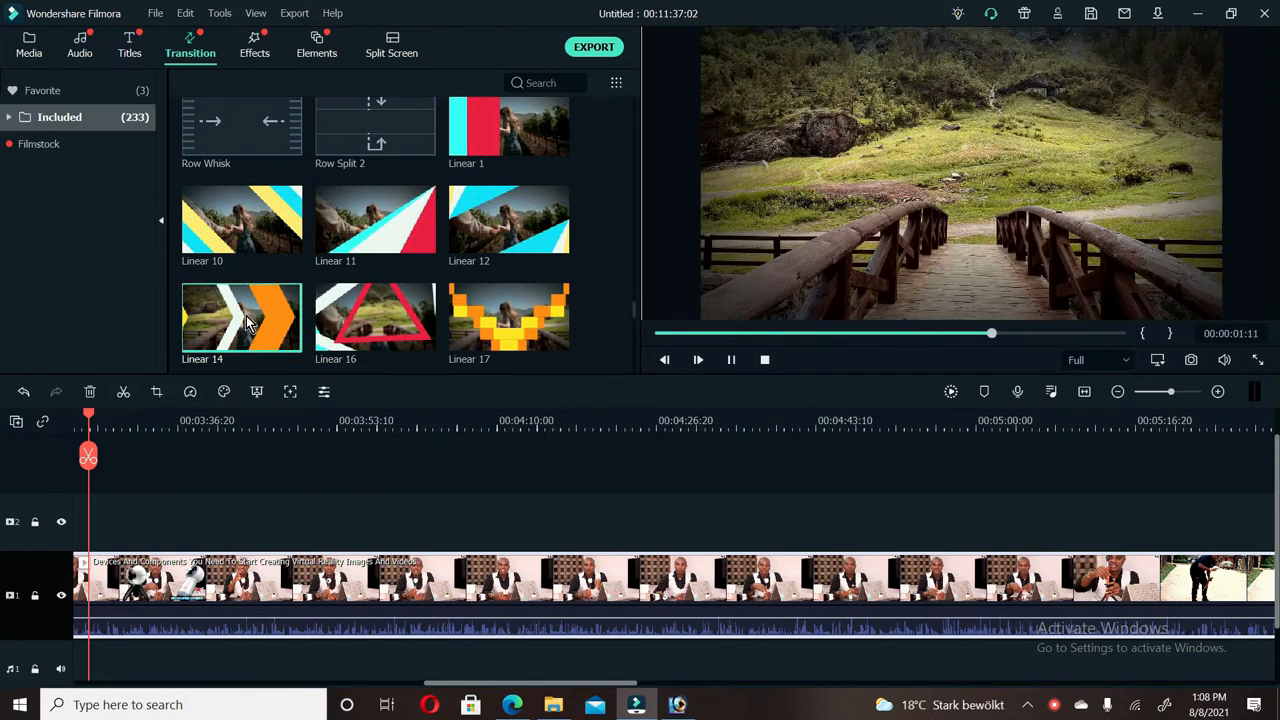
left_click(475, 315)
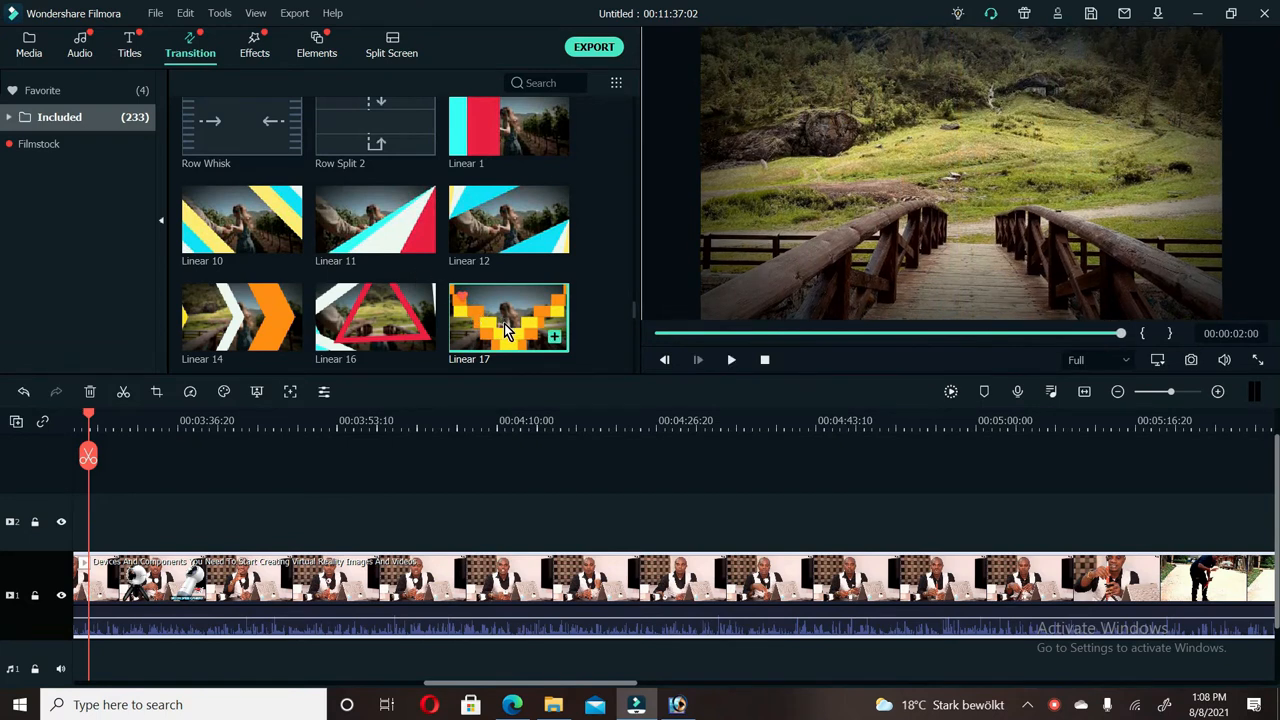
scroll(503, 322, "down", 3)
scroll(503, 322, "up", 3)
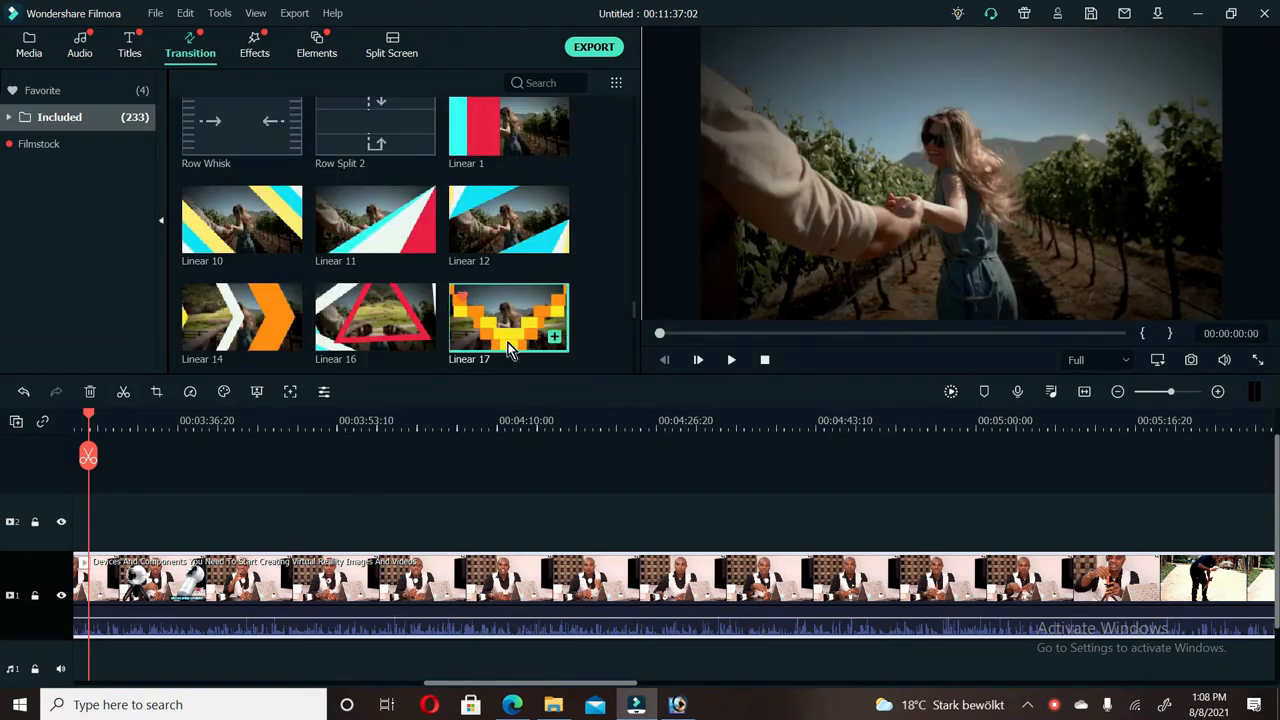
- Split the video clip at 00:04:55:11 and place the Linear 17 transition on the end of the clip before the cut
left_click(461, 428)
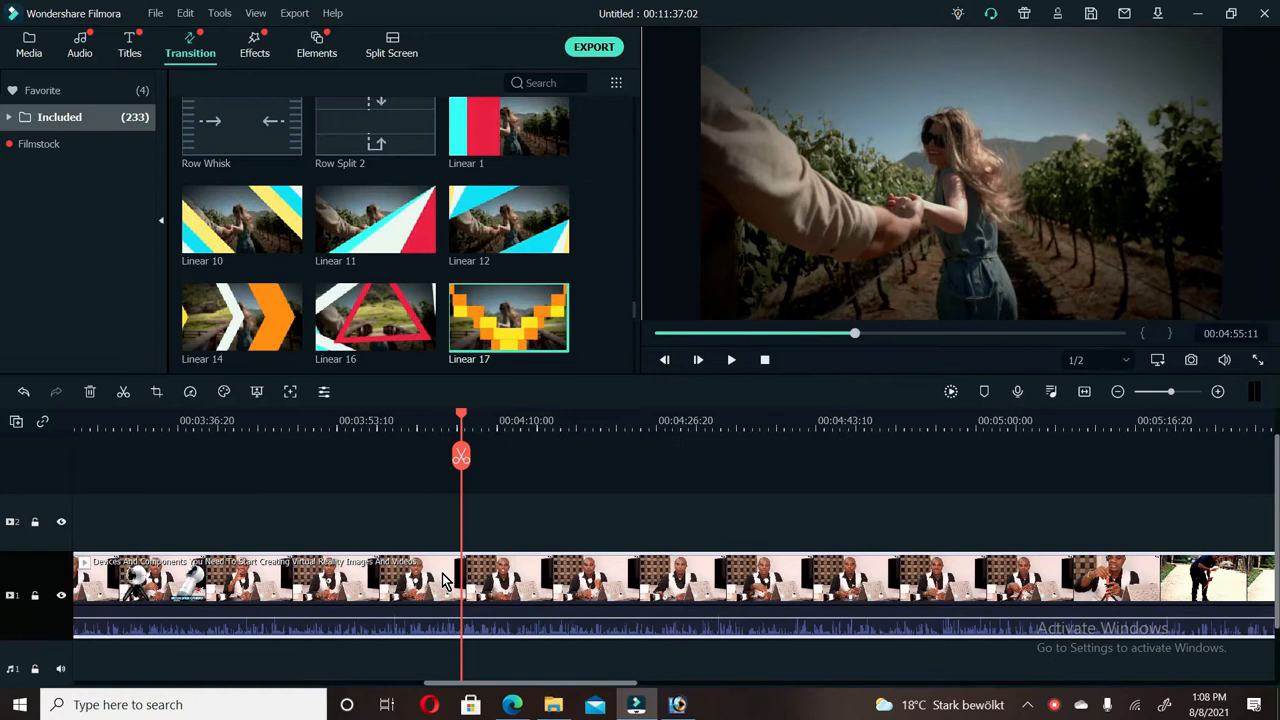
left_click(462, 456)
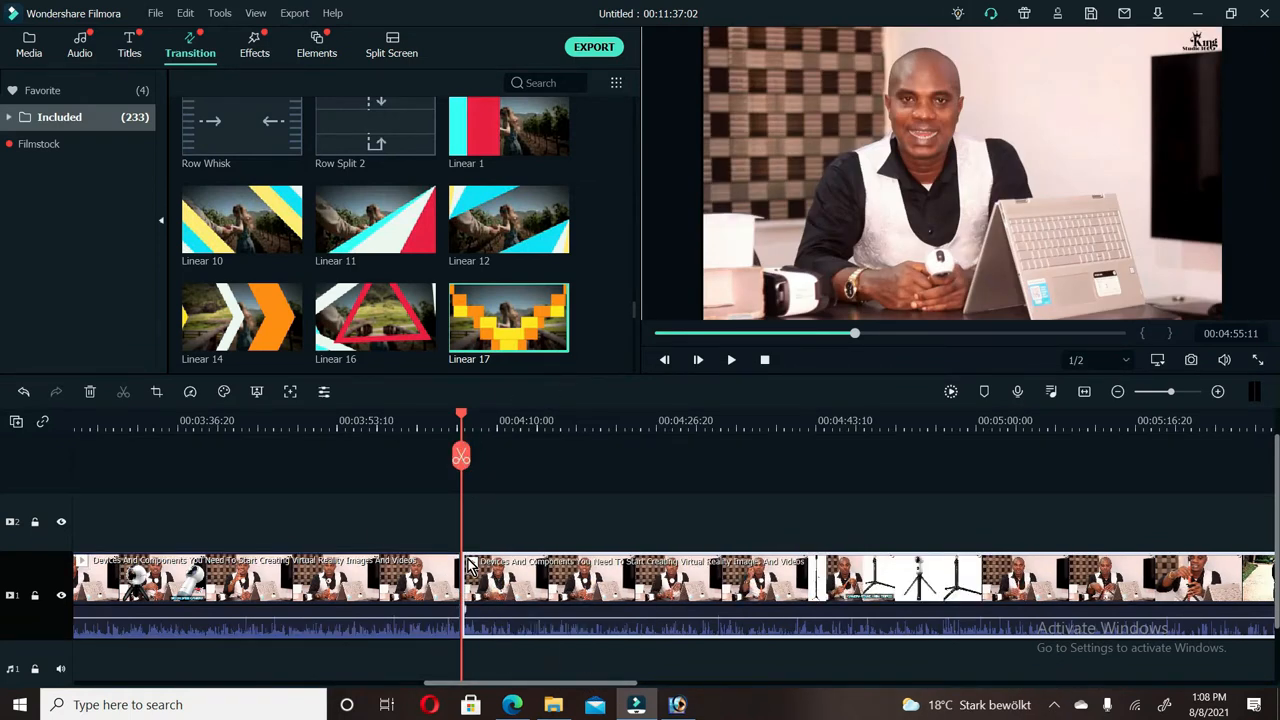
left_click_drag(461, 413, 413, 415)
mouse_move(480, 335)
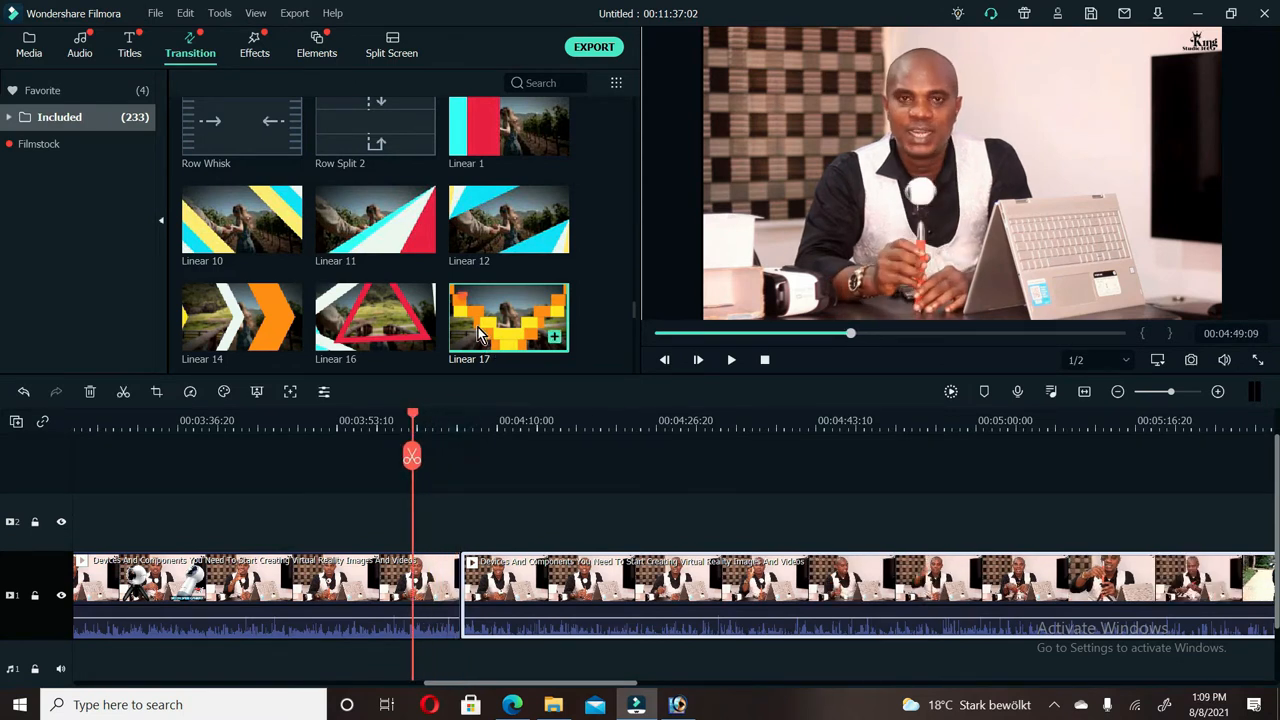
mouse_move(488, 325)
left_mouse_down()
mouse_move(448, 434)
mouse_move(450, 580)
left_mouse_up()
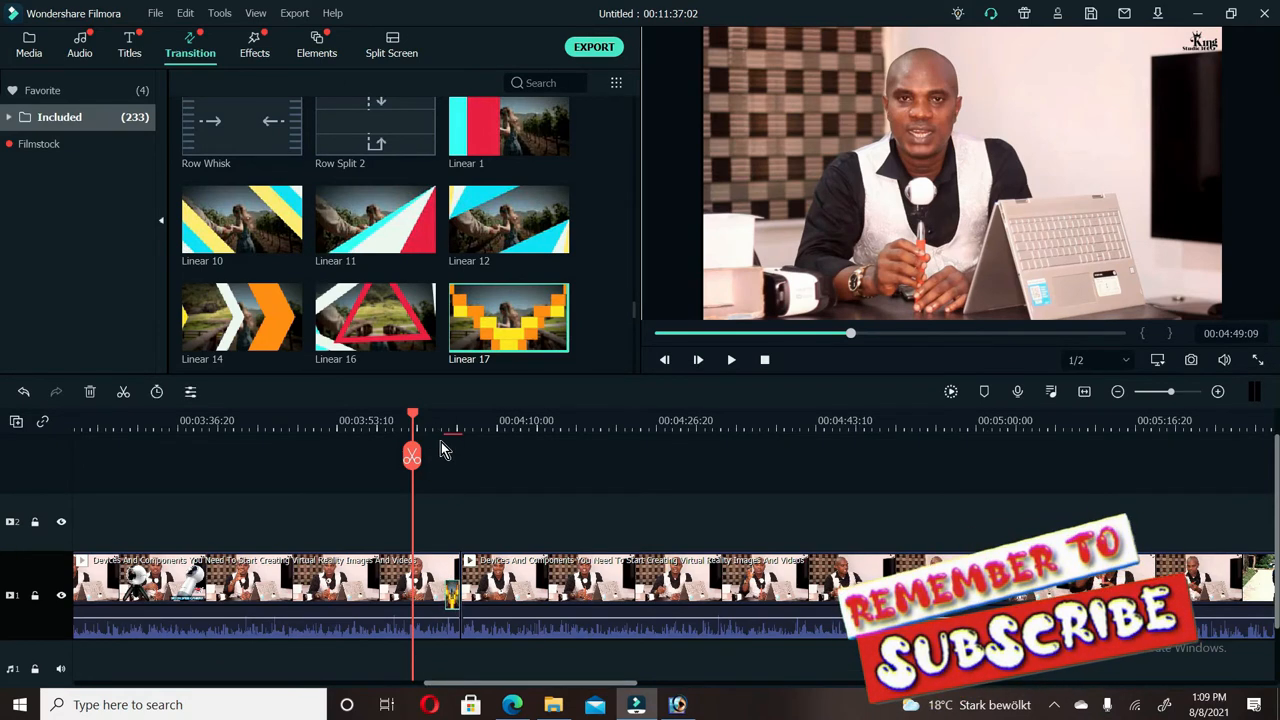
- Play back the section around the cut to review the Linear 17 transition
left_click(413, 414)
left_click_drag(423, 418, 437, 430)
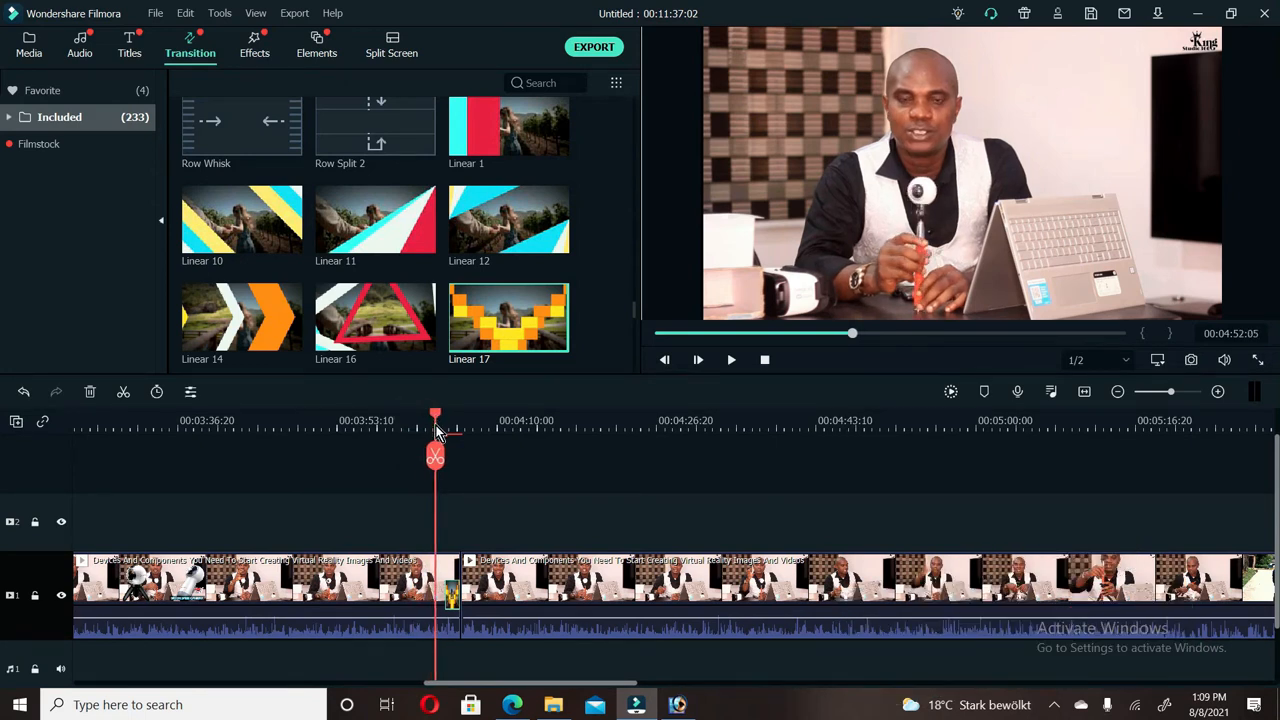
left_click(733, 360)
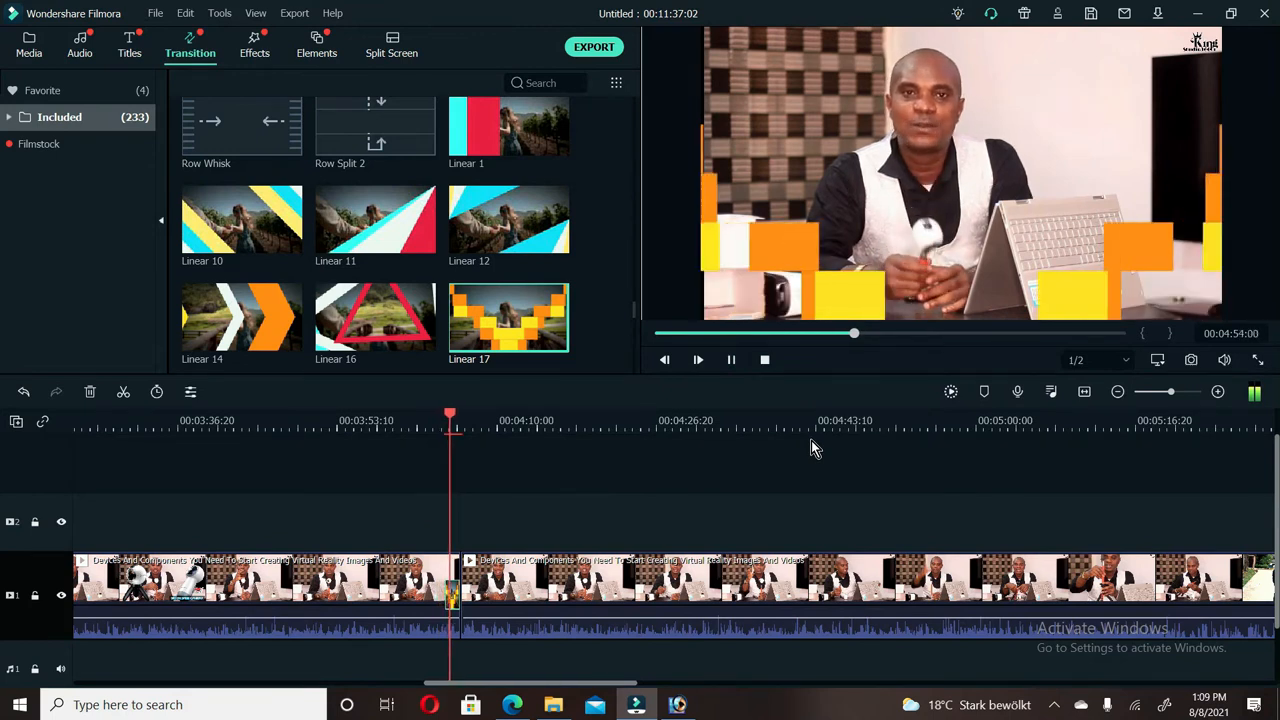
left_click(729, 361)
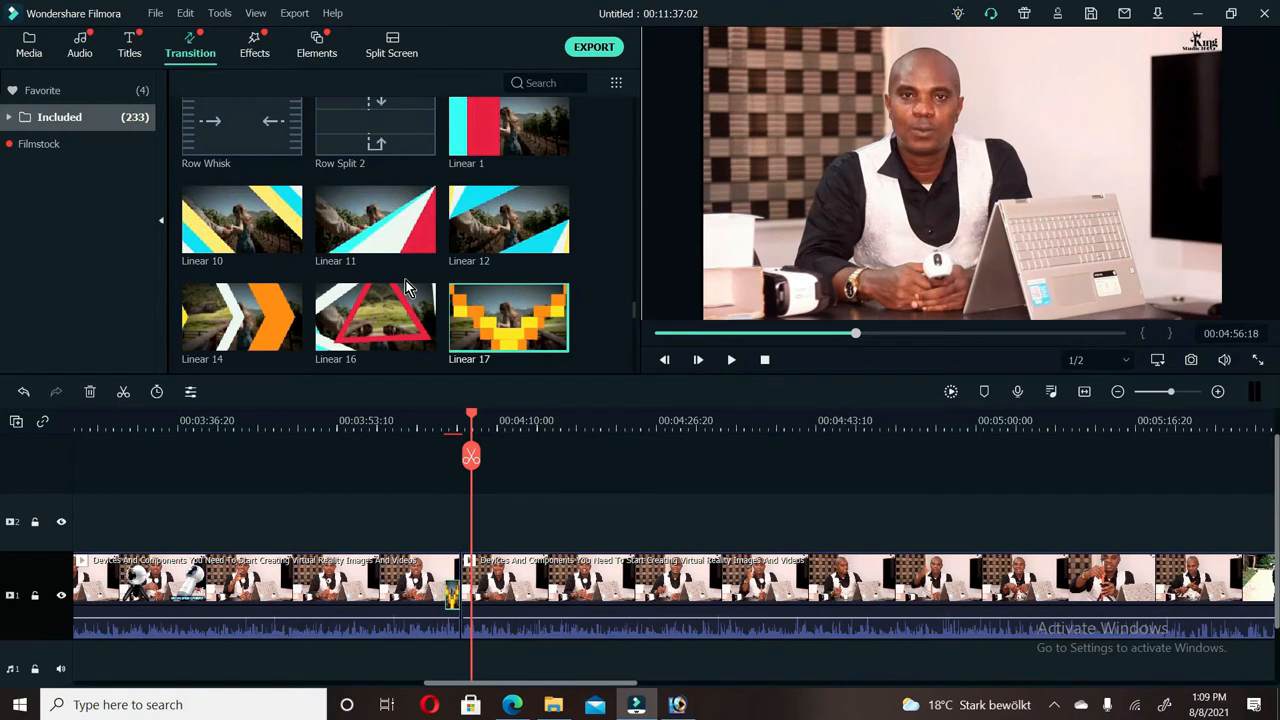
- Browse further through the included transitions and preview Linear 27, Linear 24, Linear 21, Plain Shape 11 and Plain Shape 19
scroll(405, 284, "down", 3)
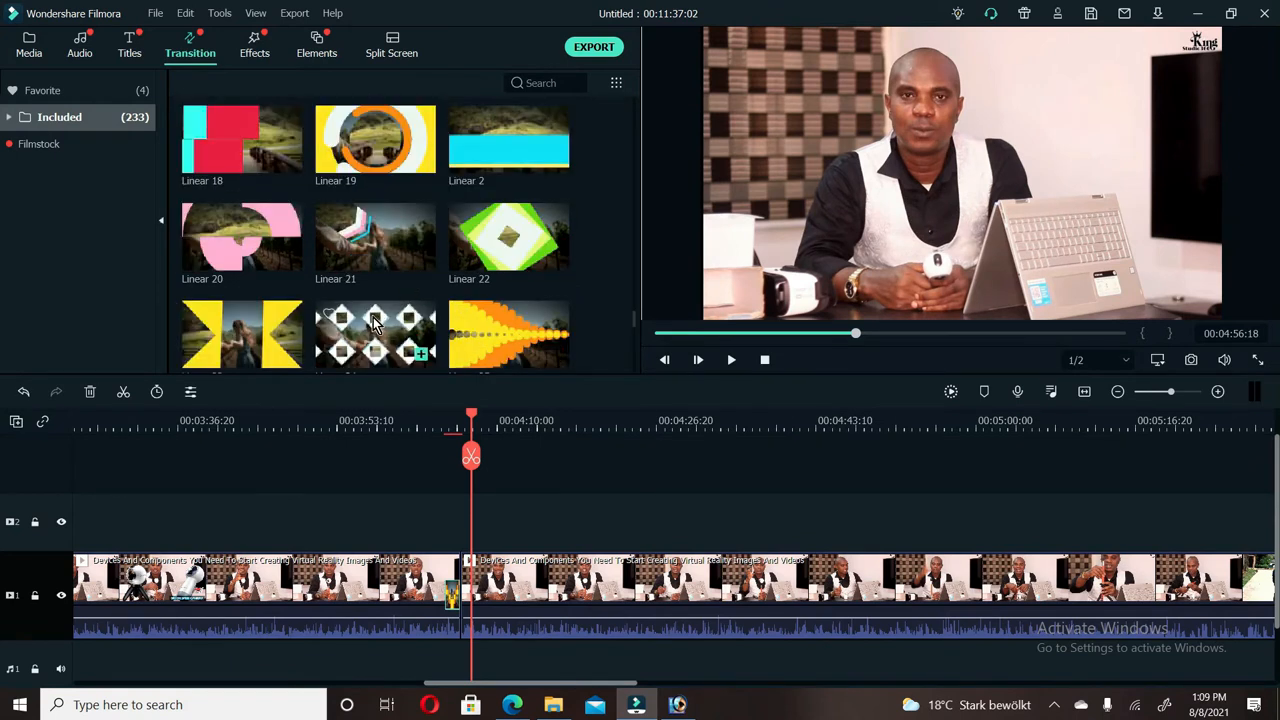
scroll(373, 320, "down", 3)
left_click(378, 145)
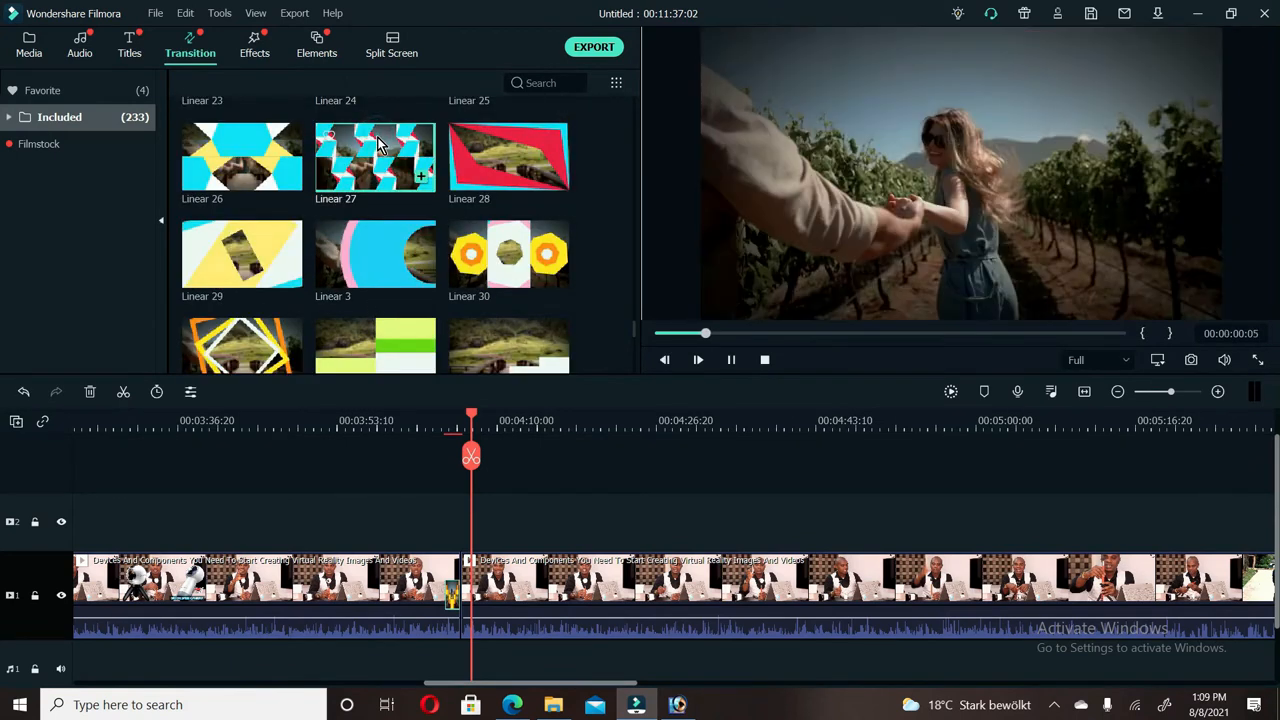
scroll(381, 219, "up", 3)
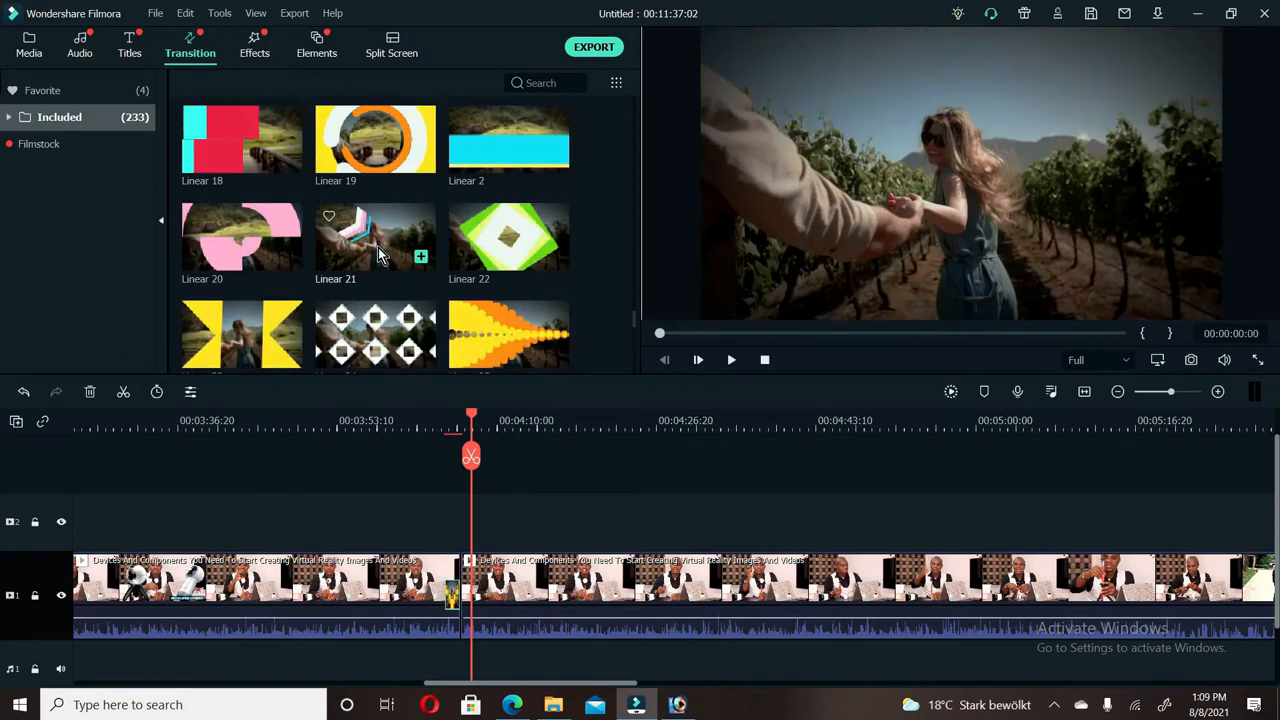
left_click(378, 315)
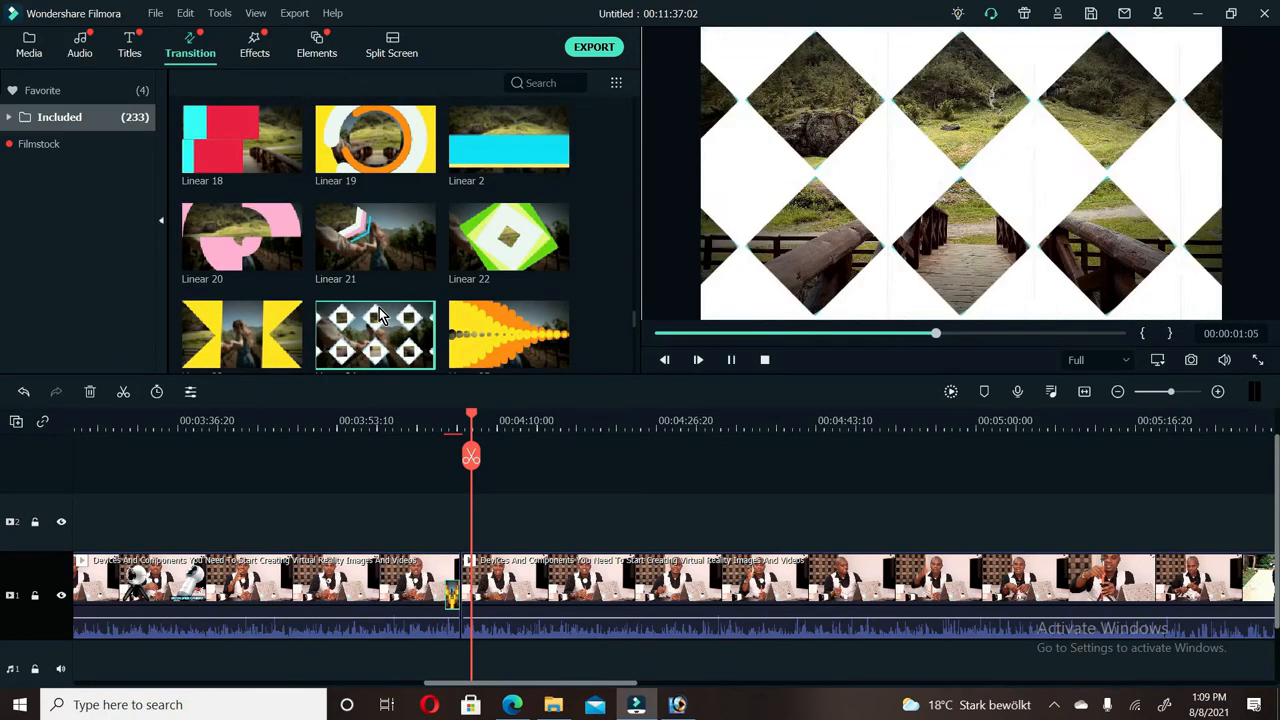
left_click(385, 243)
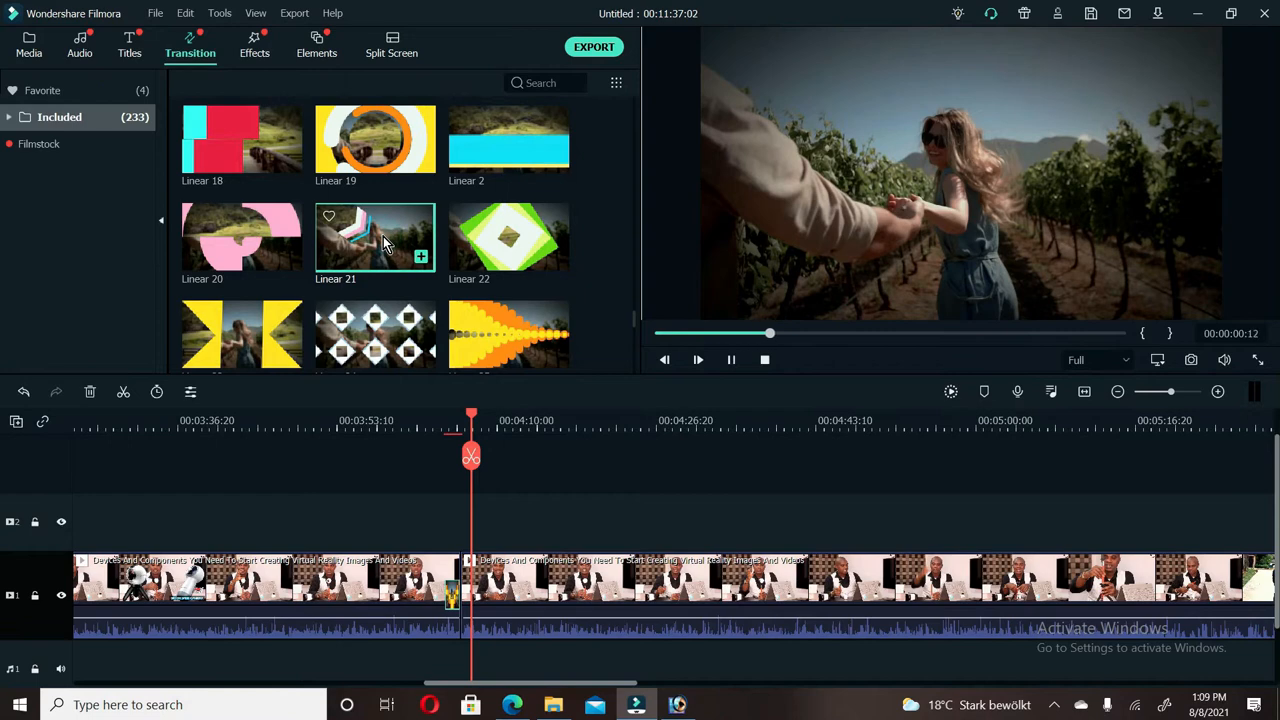
scroll(383, 243, "down", 5)
left_click(526, 285)
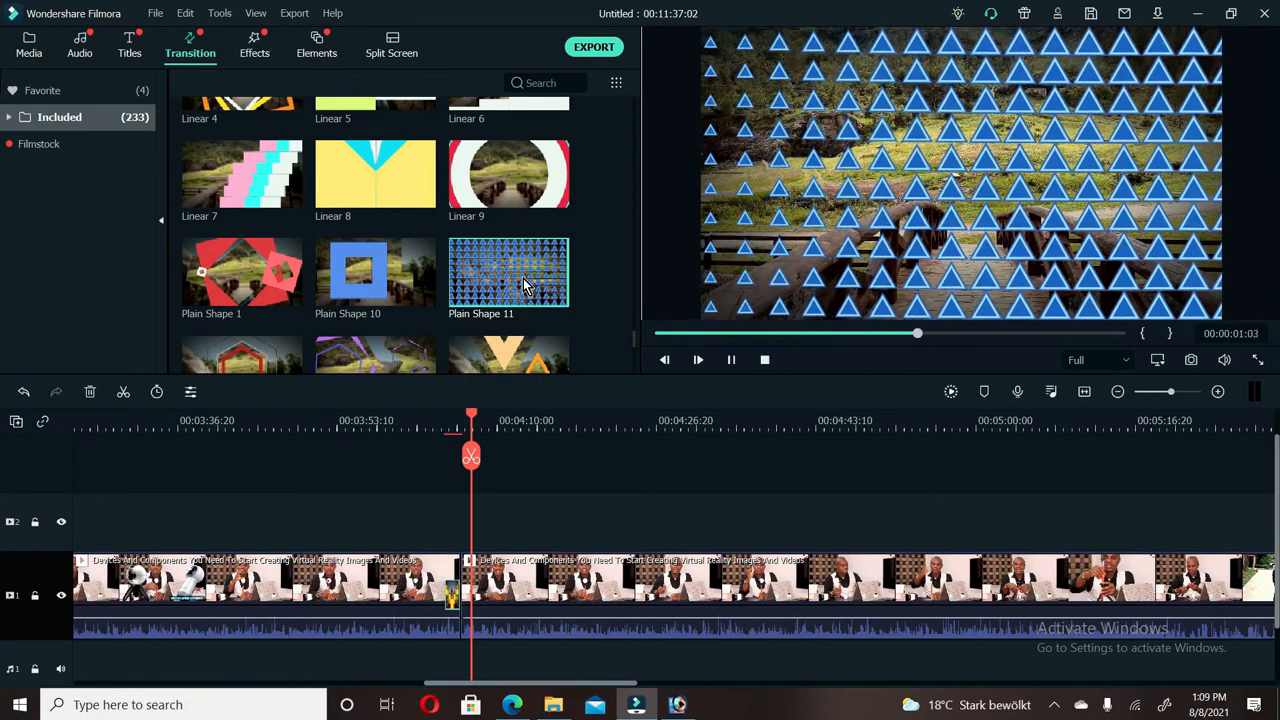
scroll(387, 260, "down", 3)
left_click(388, 276)
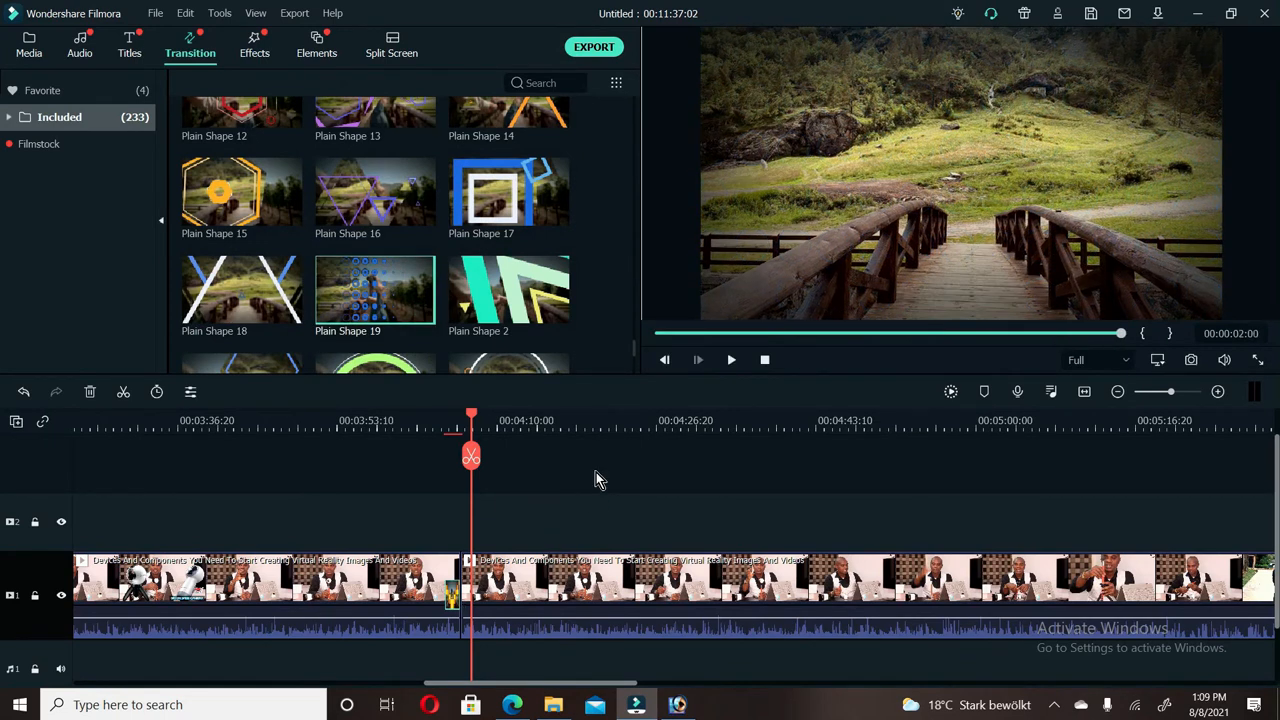
- Split the second clip at 00:05:14:06 and place the Plain Shape 19 transition on the start of the clip after the cut
left_click(610, 427)
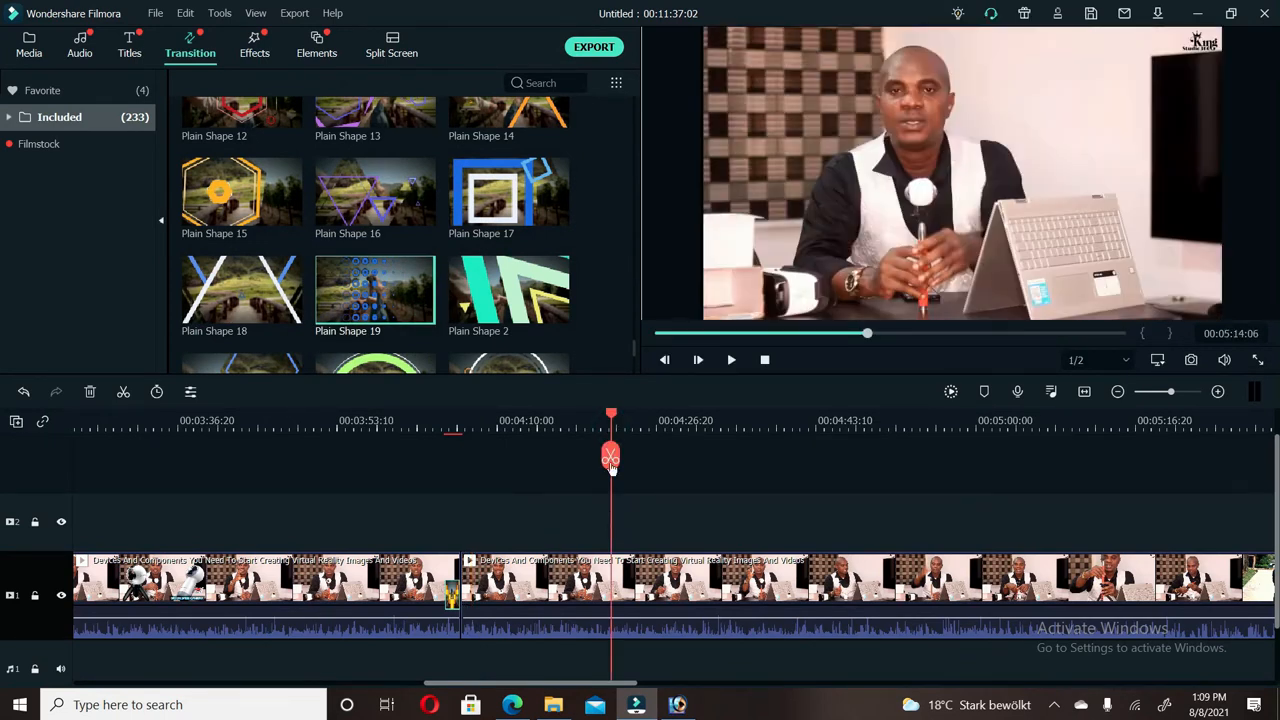
left_click(611, 457)
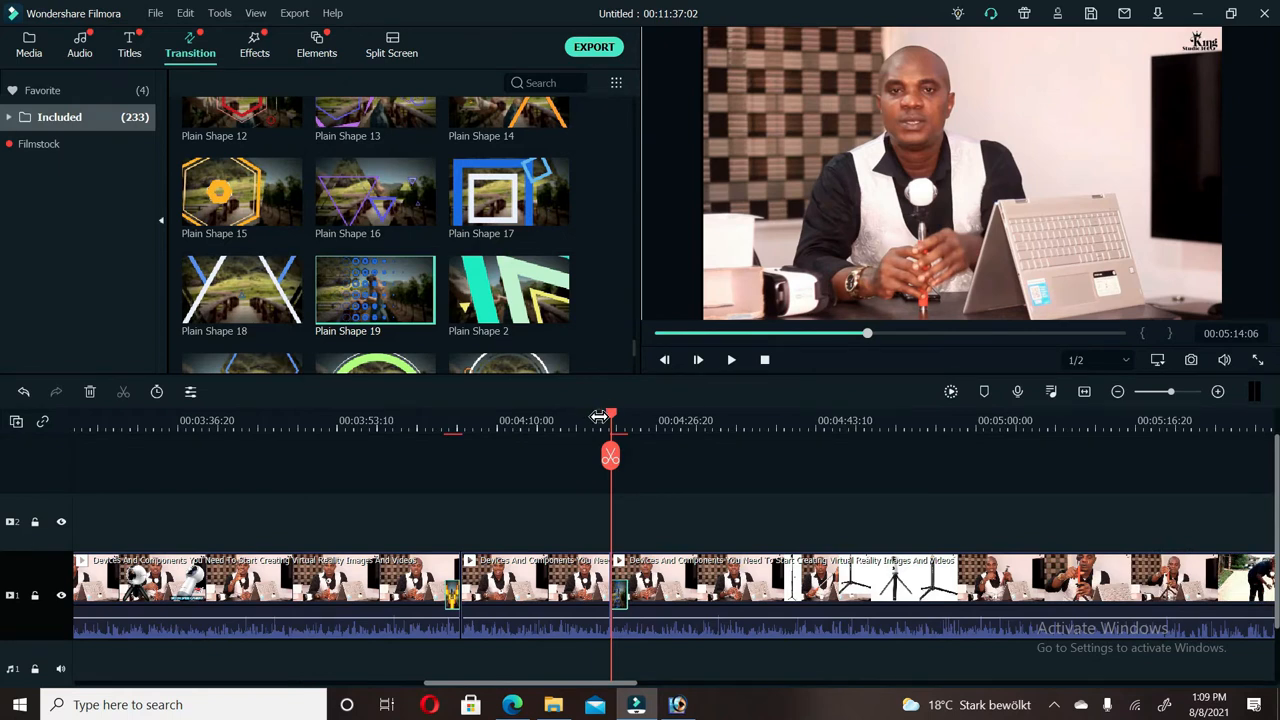
- Play back the section around the new cut to review the Plain Shape 19 transition
left_click(598, 416)
left_click(731, 360)
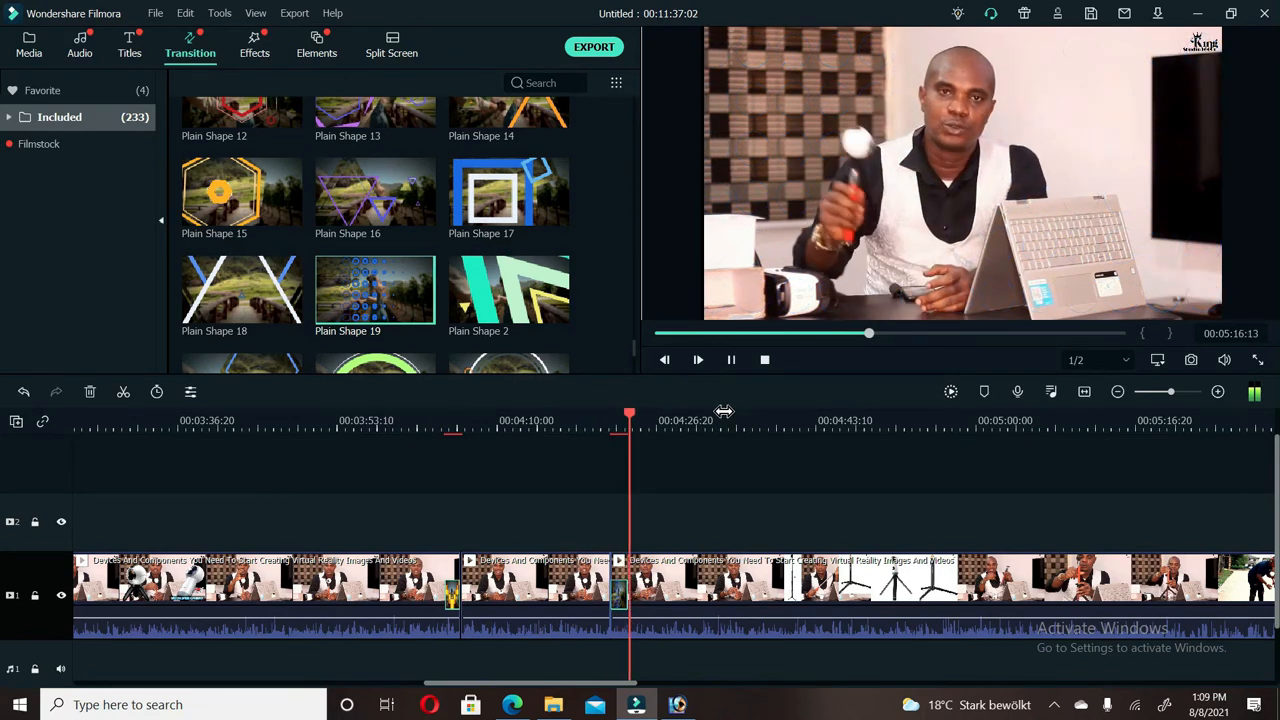
left_click(730, 362)
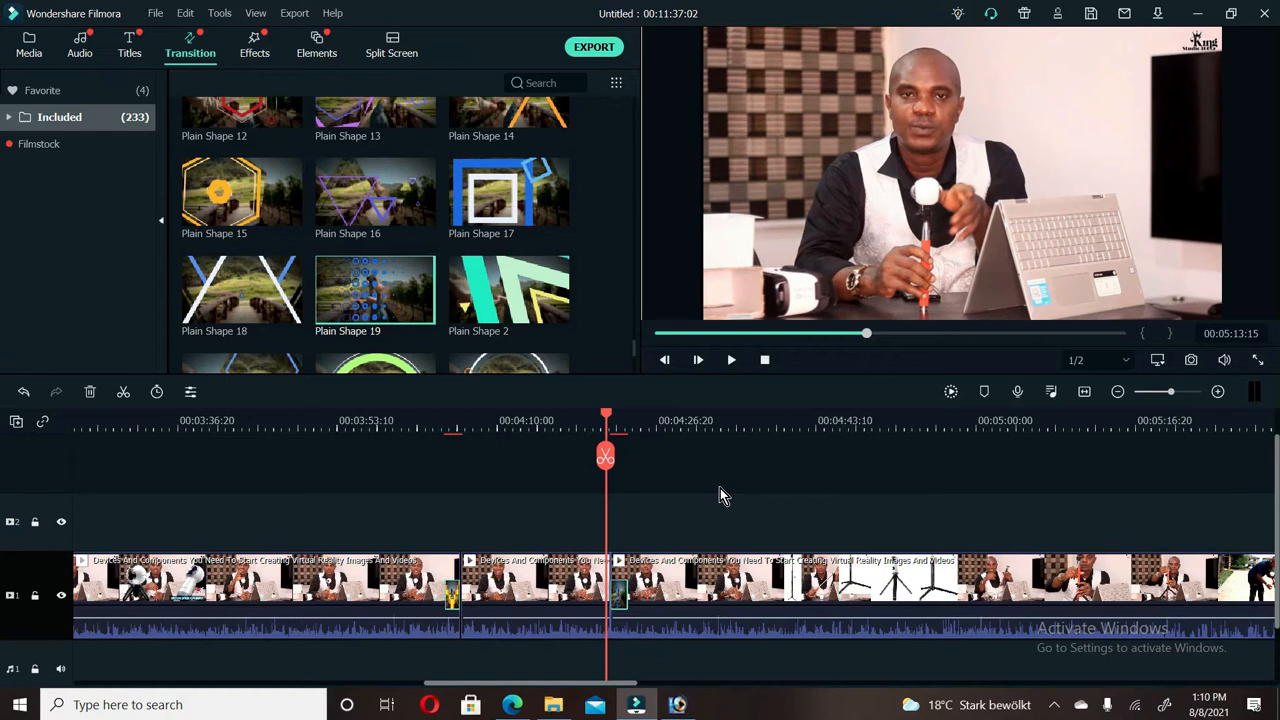
left_click(733, 360)
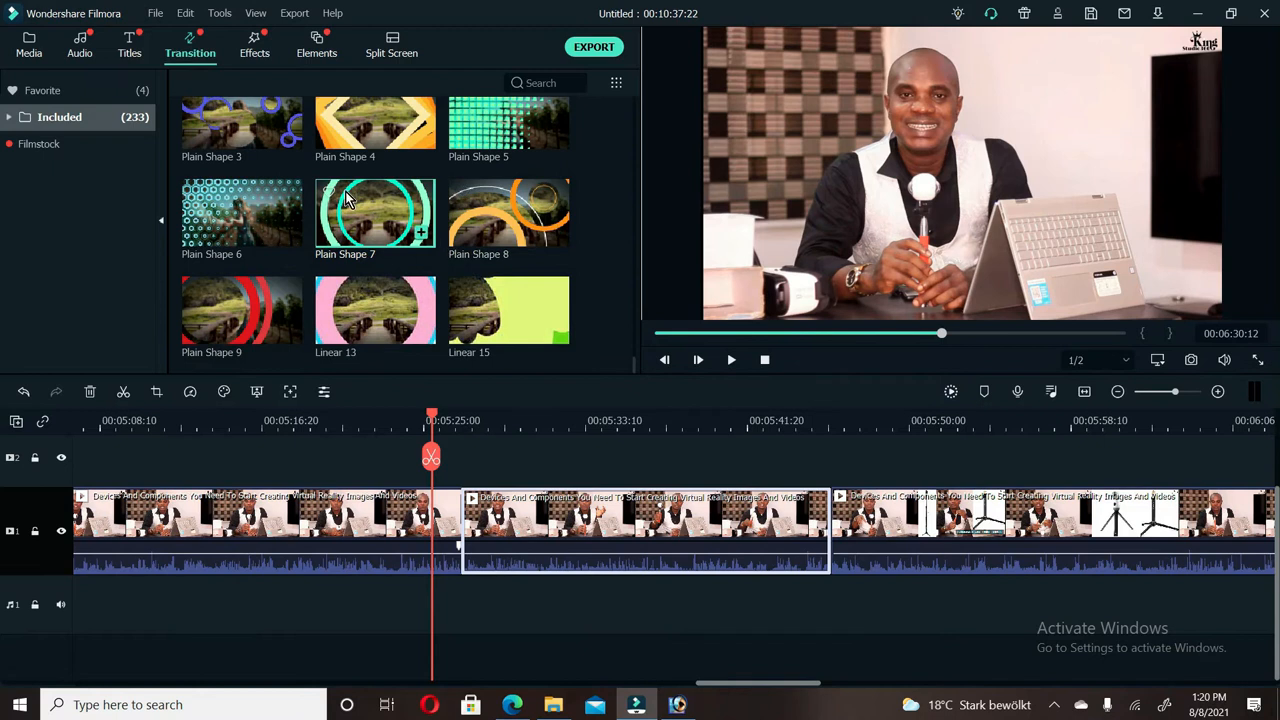
- Place the Plain Shape 4 transition across the cut between the two clips and open its transition settings
left_click_drag(367, 118, 452, 540)
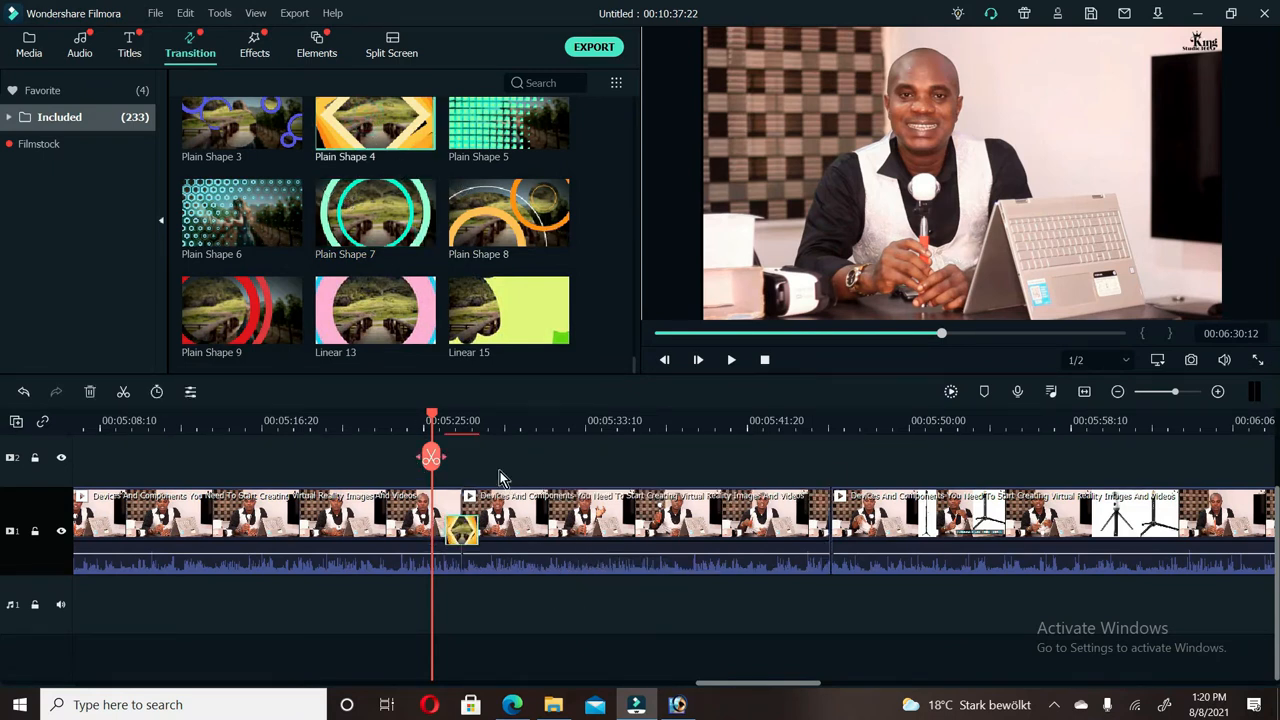
left_click(462, 430)
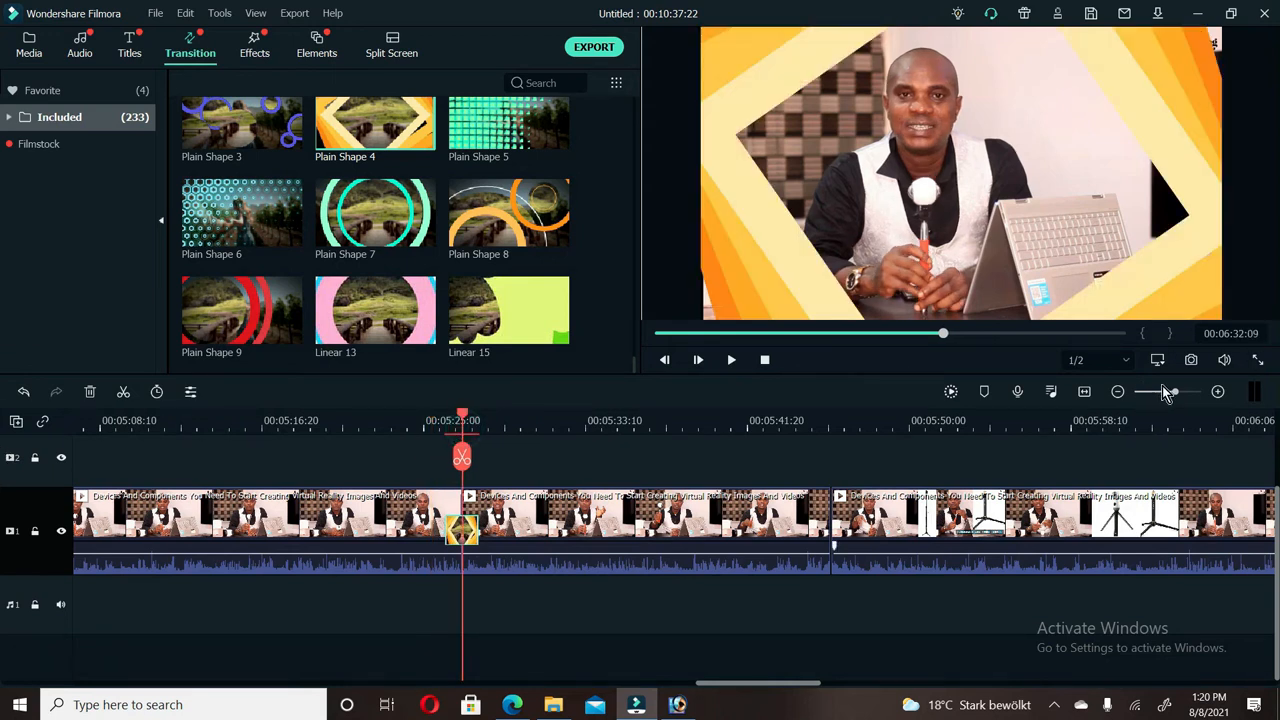
left_click_drag(1176, 398, 1186, 398)
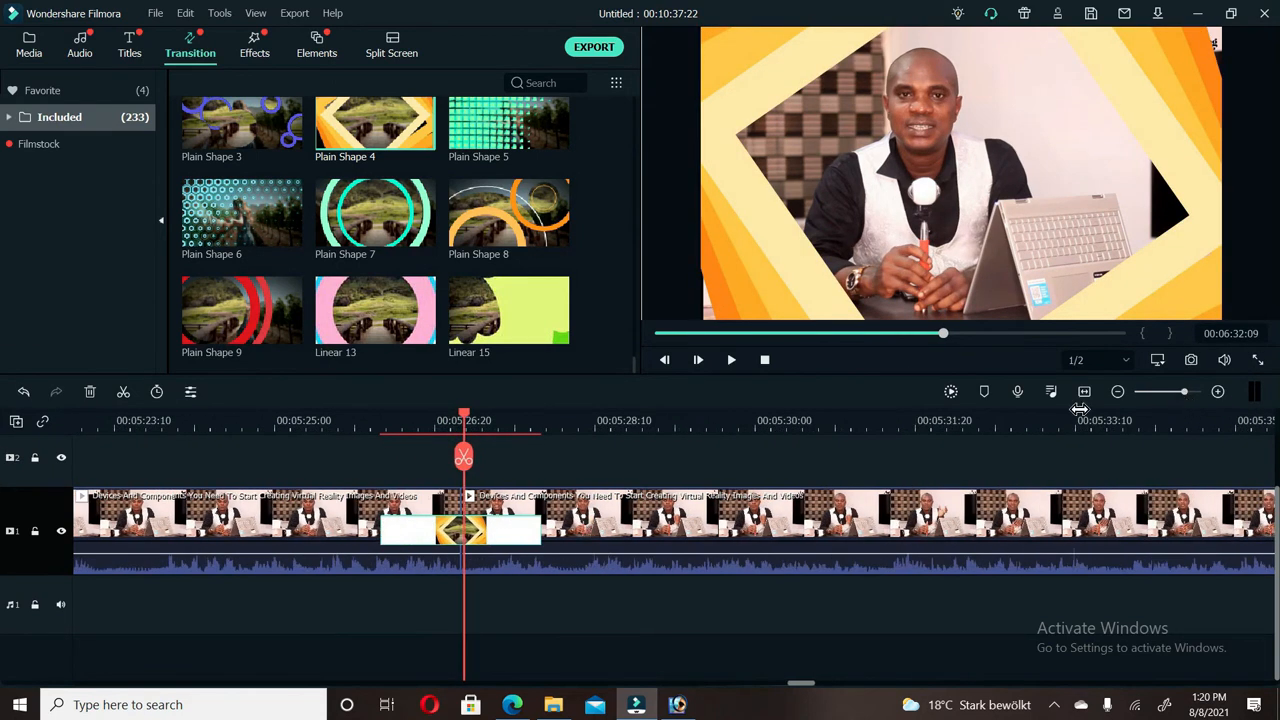
double_click(476, 530)
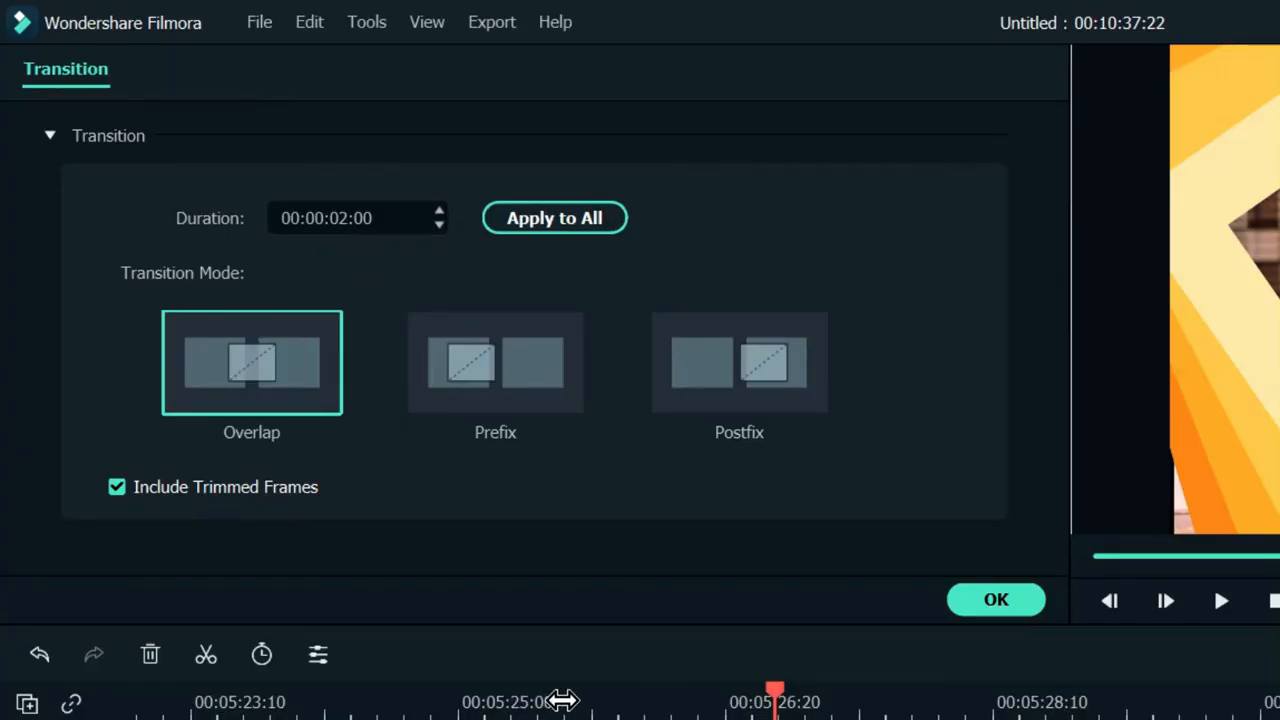
- Play back the section around the cut to review the Plain Shape 4 transition in Overlap mode
left_click(563, 701)
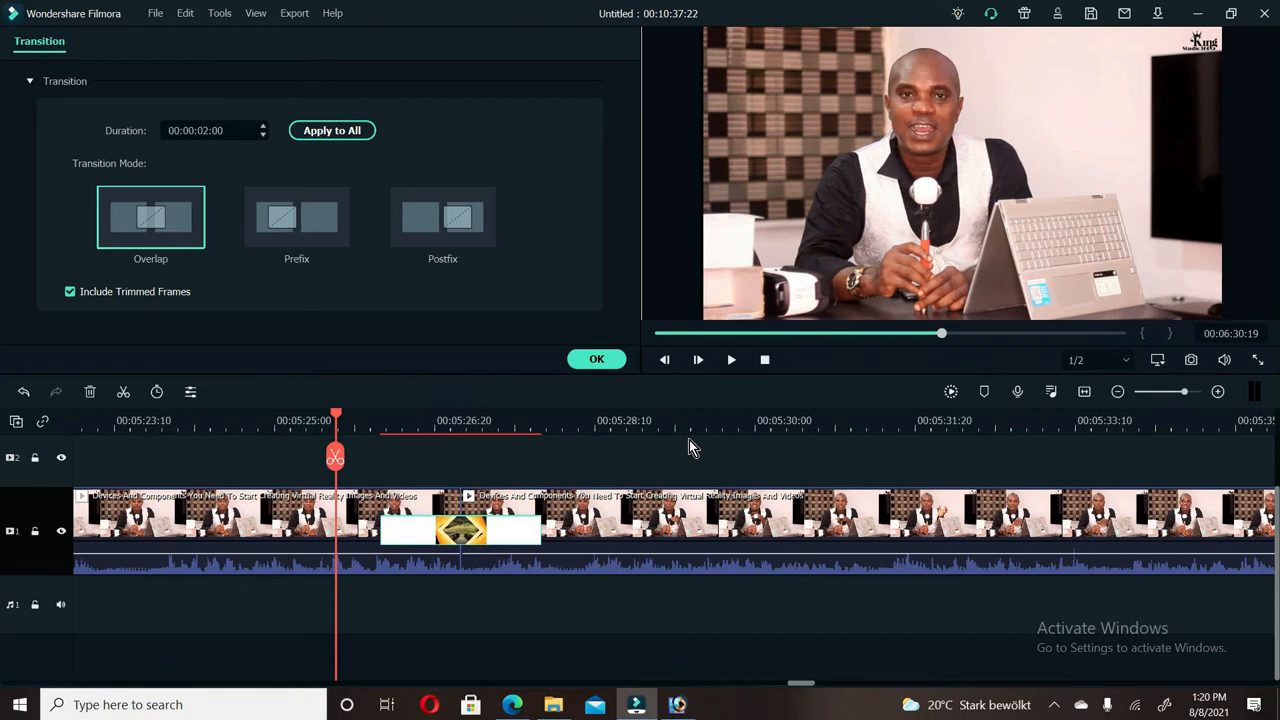
key("space")
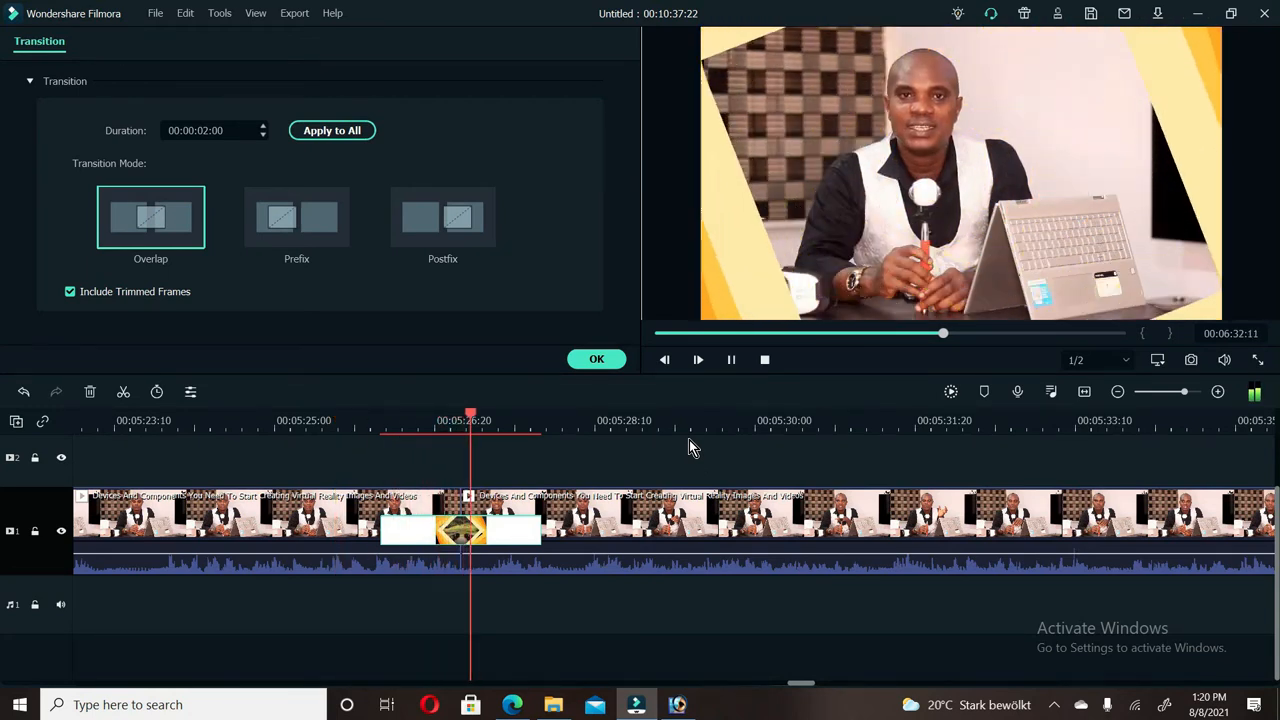
key("space")
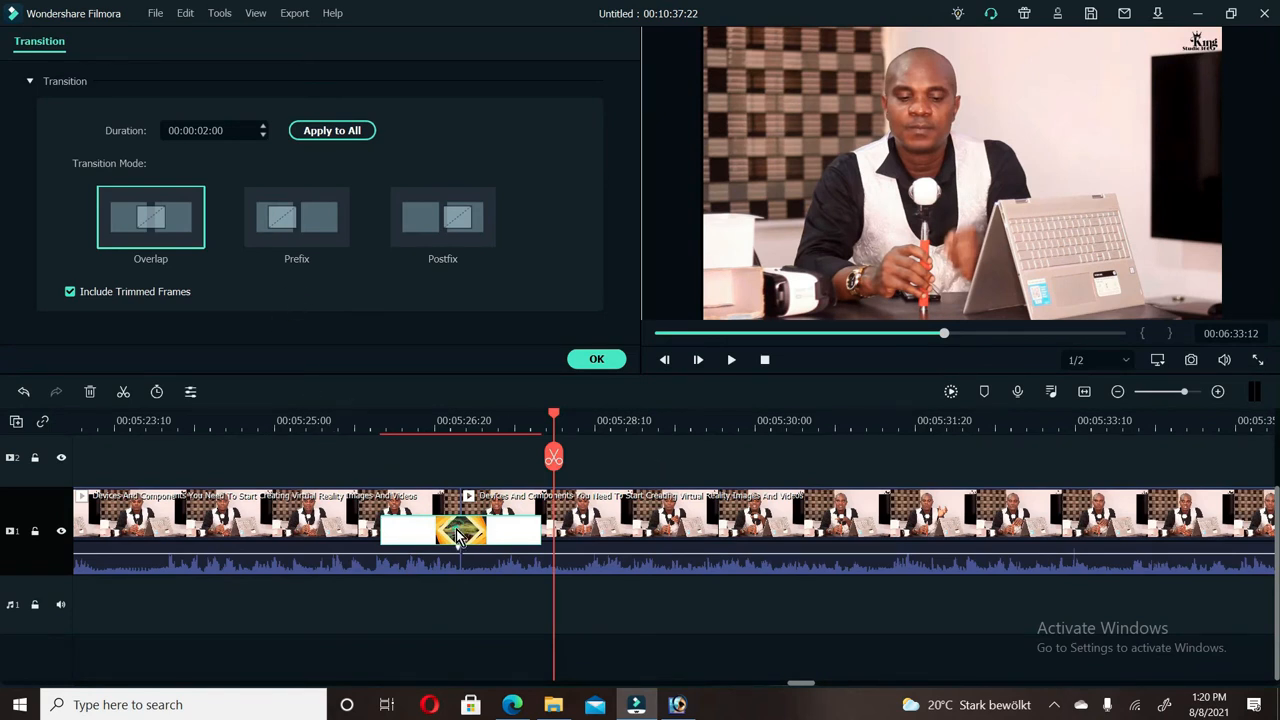
- Shorten the Plain Shape 4 transition on the timeline to 00:00:00:18 and play it back
left_click(461, 421)
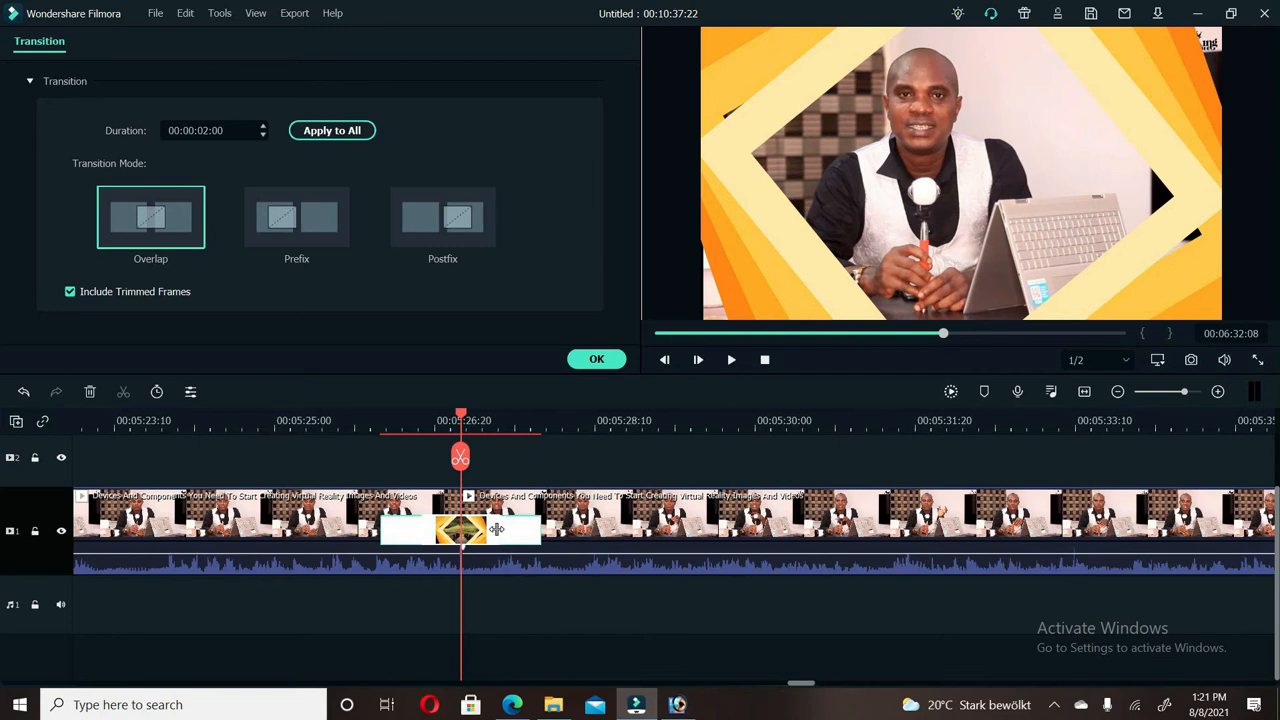
left_click_drag(487, 530, 489, 530)
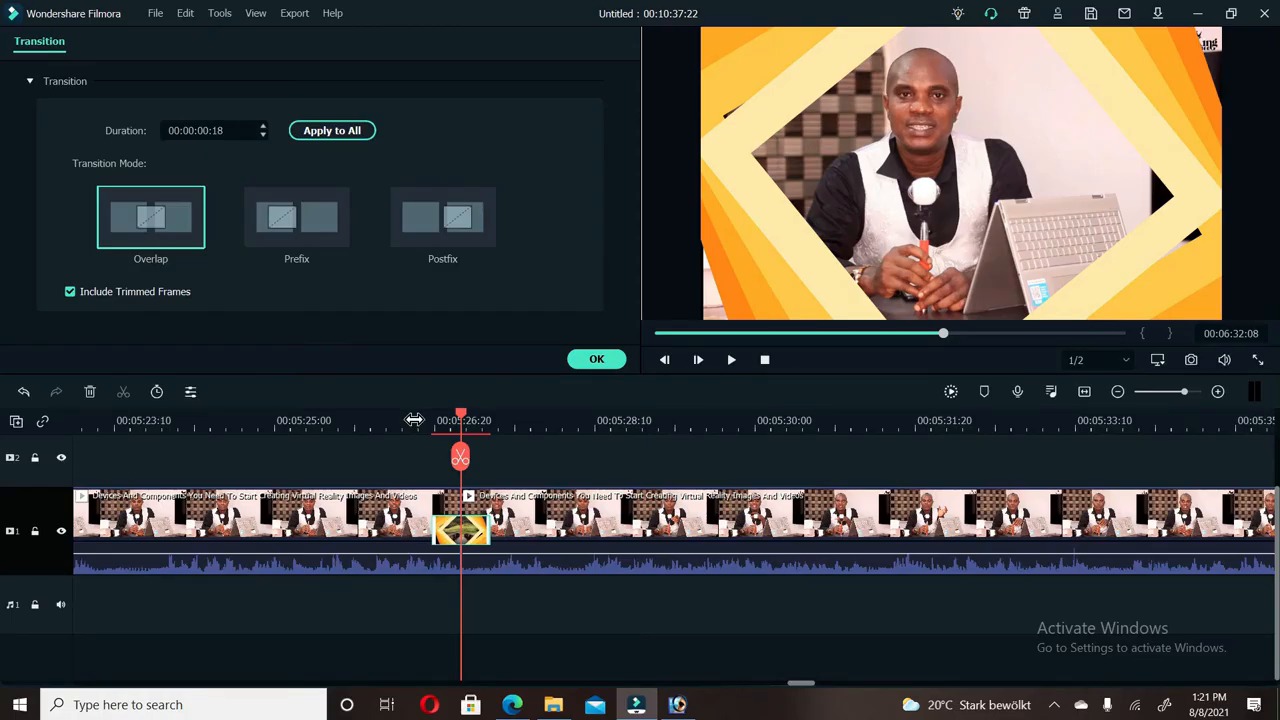
left_click(414, 420)
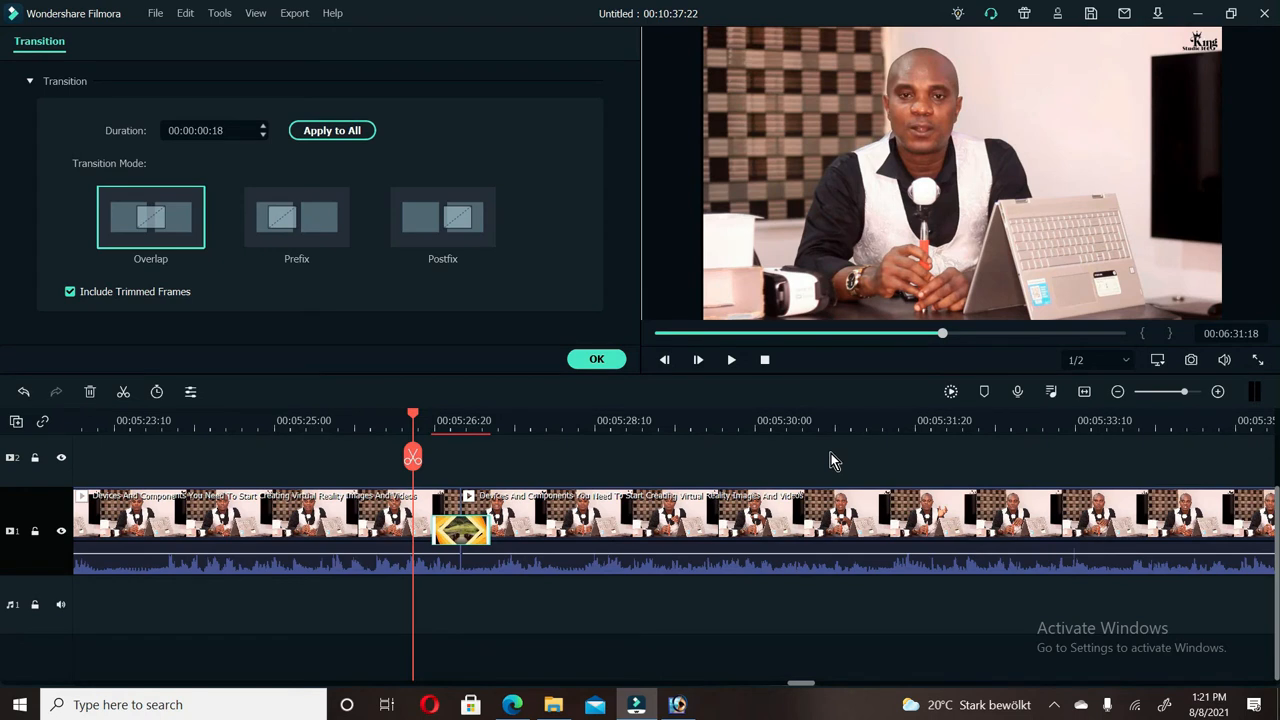
key("space")
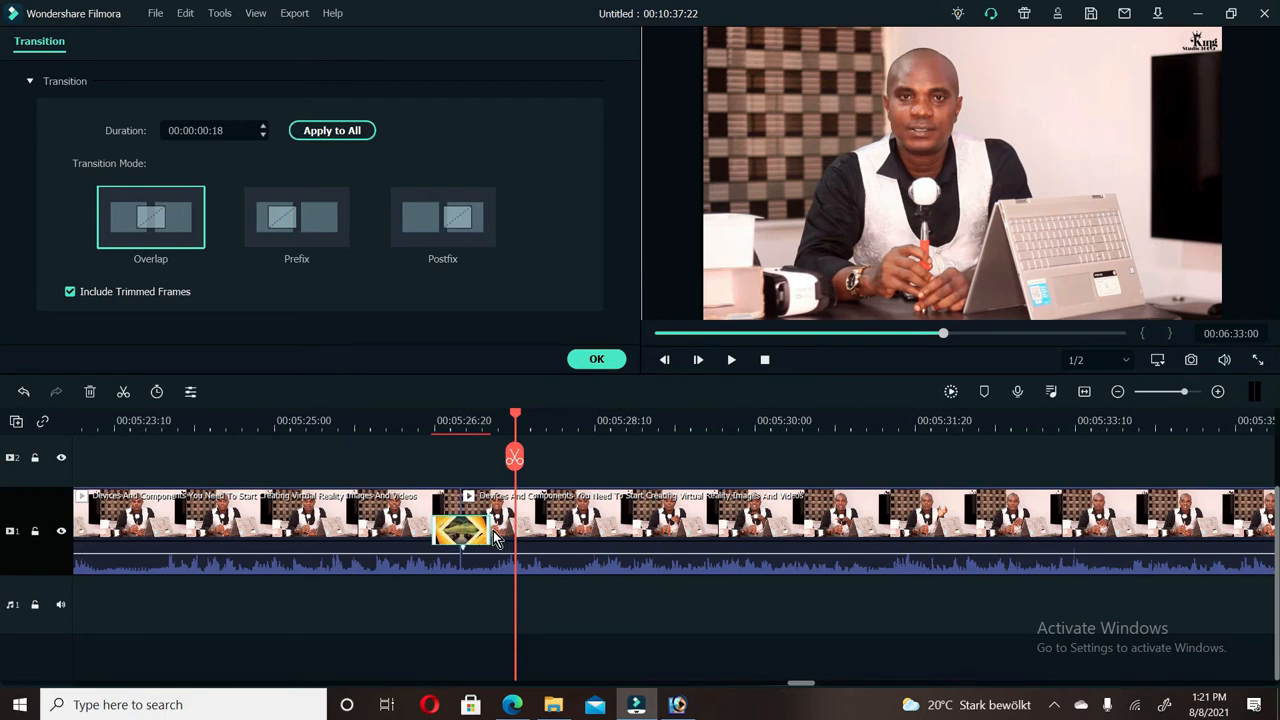
- Stretch the Plain Shape 4 transition on the timeline to 00:00:09:01 and play it back from its start
left_click_drag(490, 530, 826, 540)
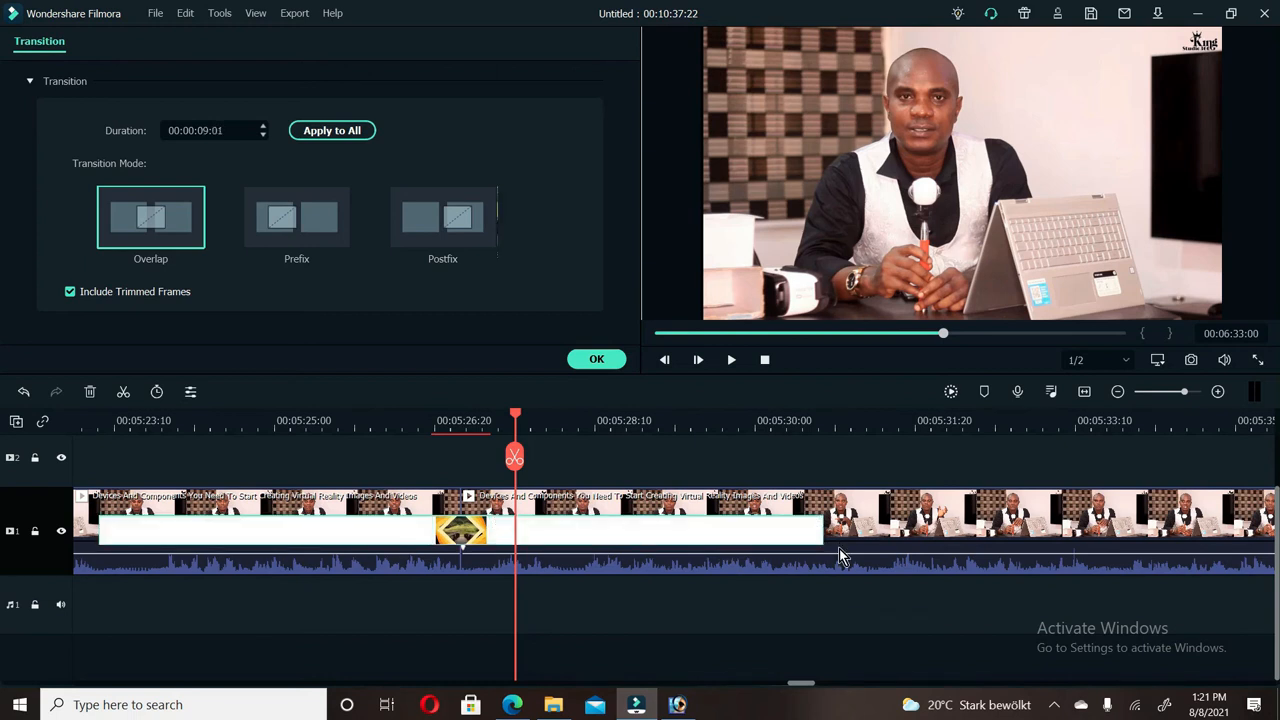
left_click(89, 425)
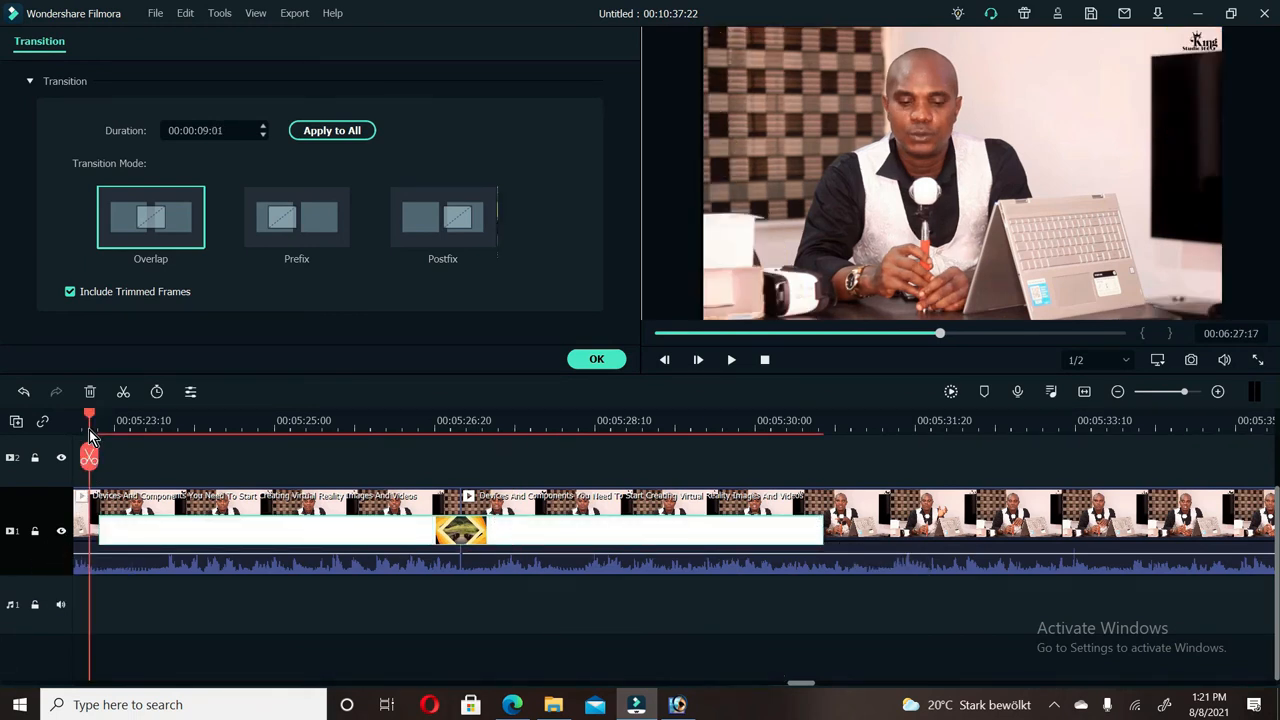
key("space")
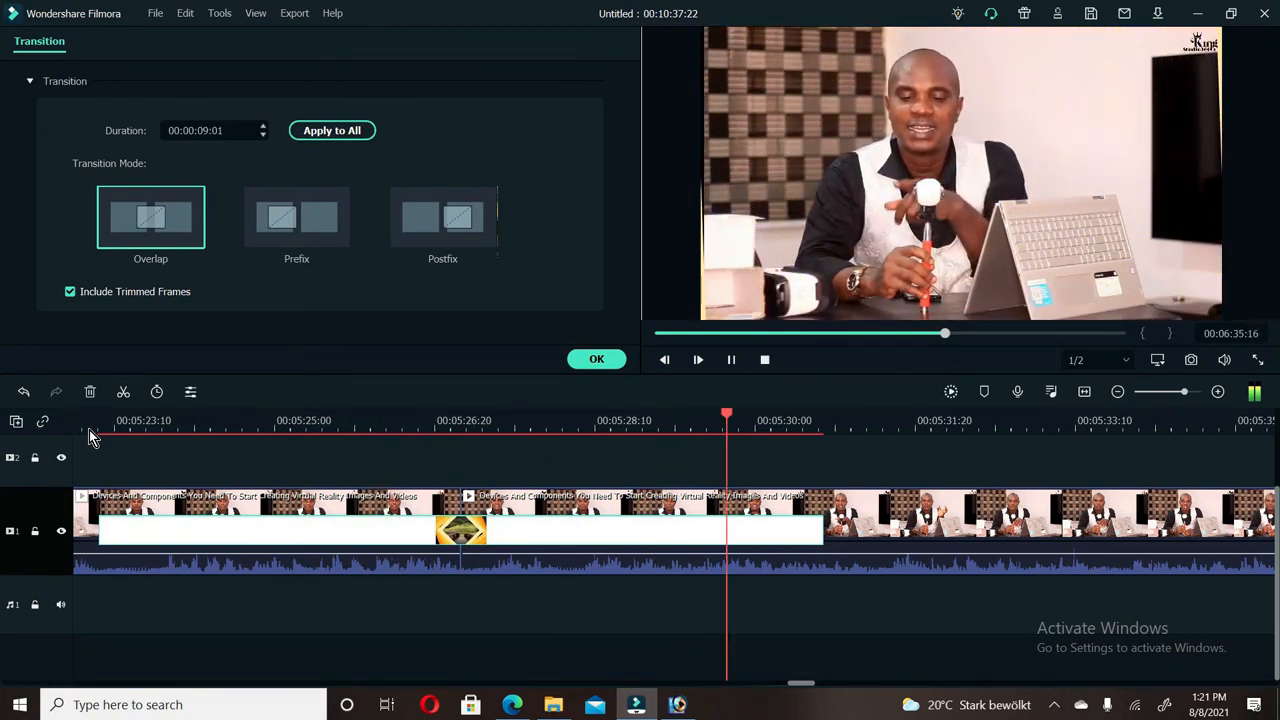
key("space")
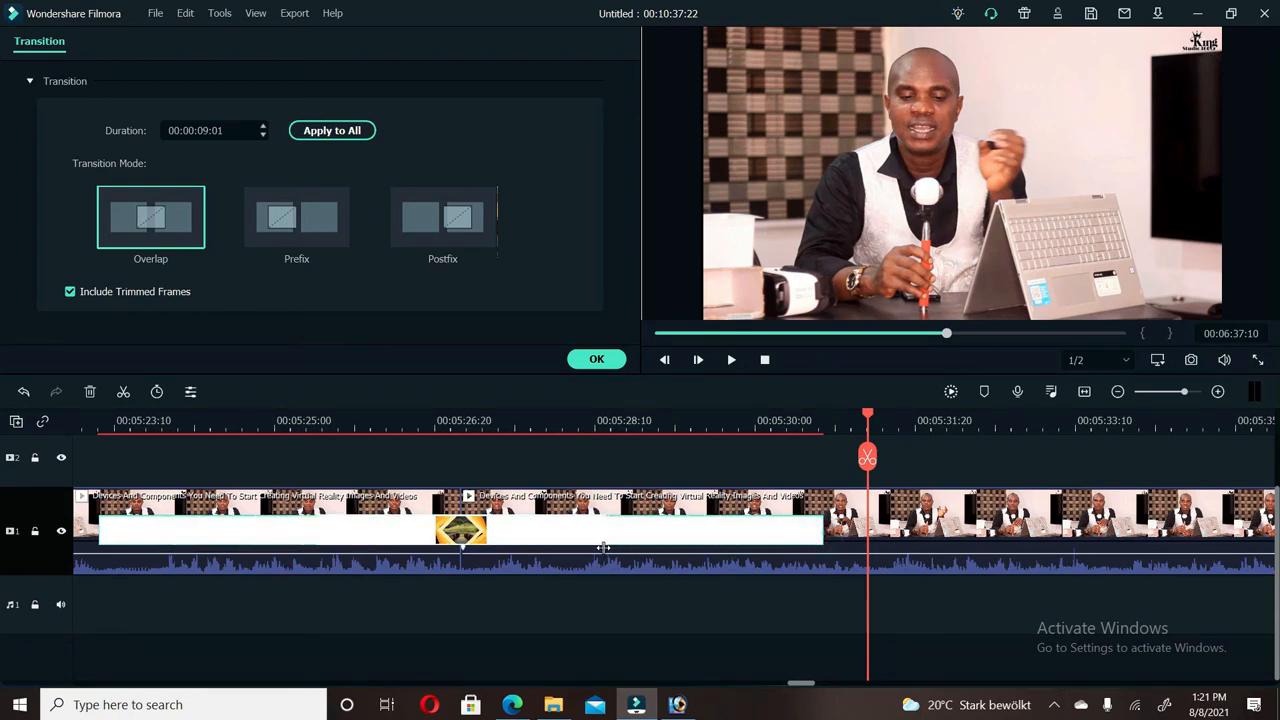
left_click_drag(575, 545, 576, 545)
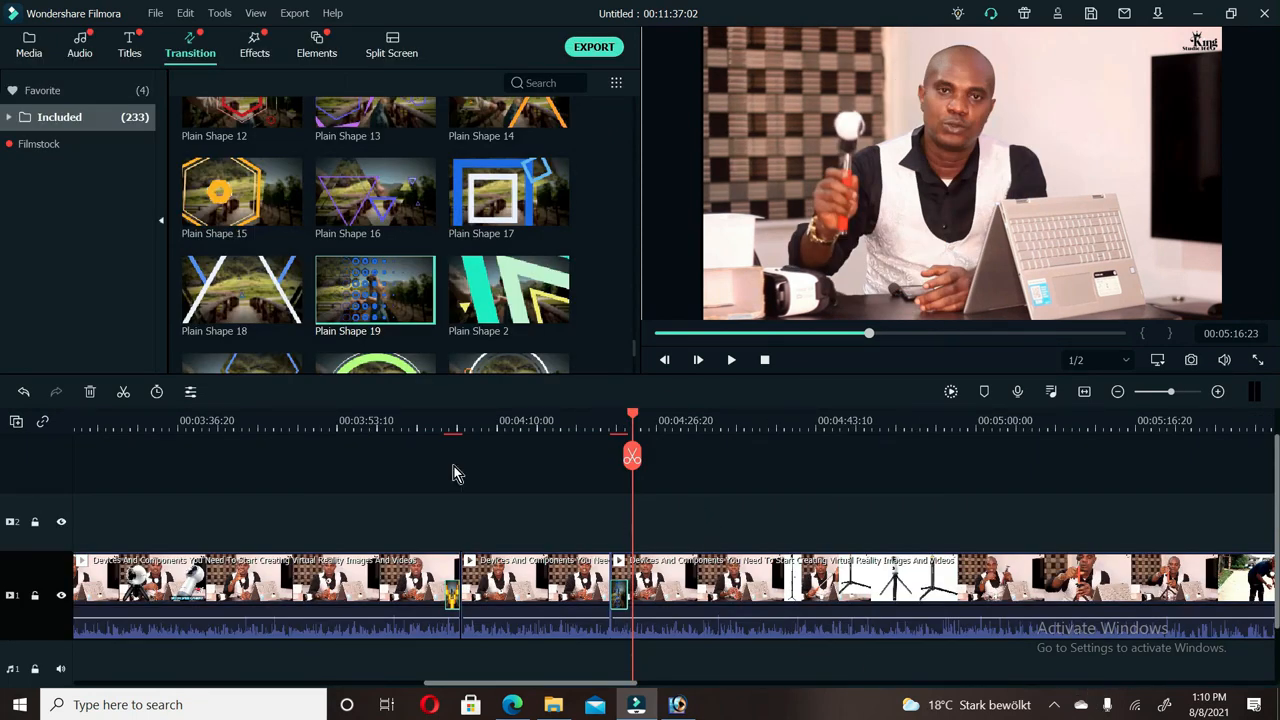
- Browse to the end of the included transitions and preview Plain Shape 5 and Plain Shape 8
scroll(365, 269, "down", 10)
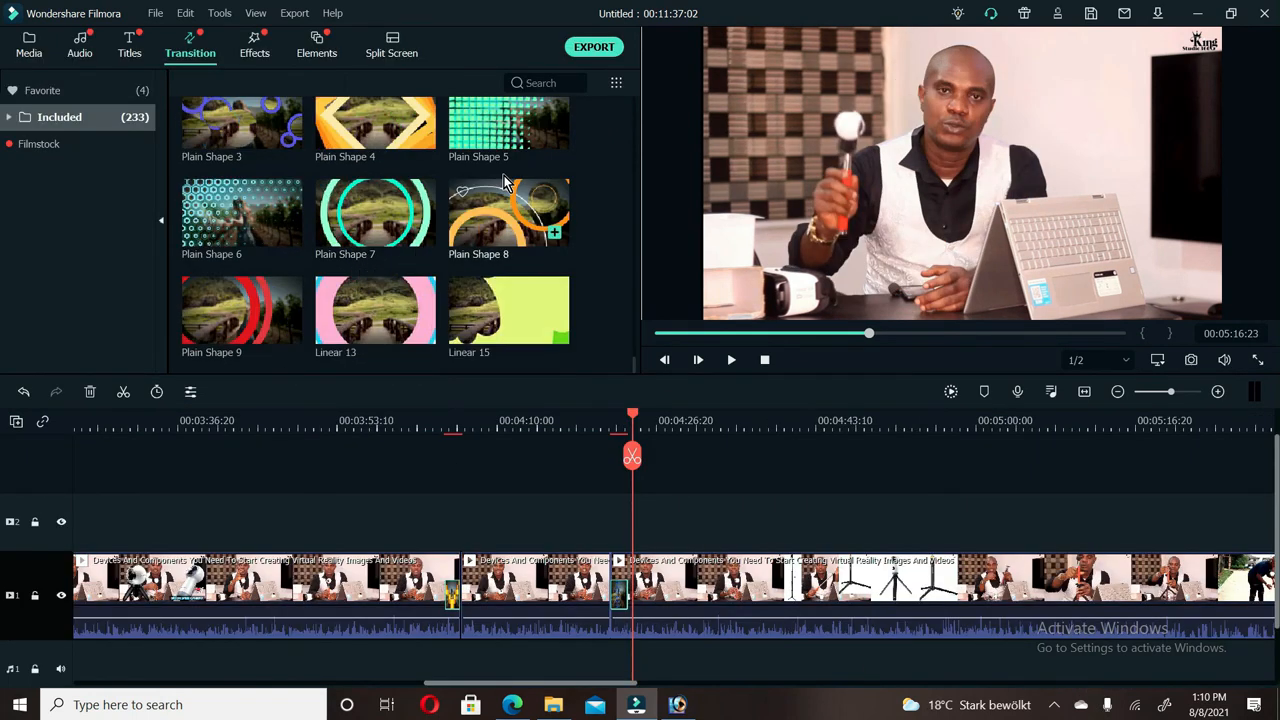
left_click(510, 136)
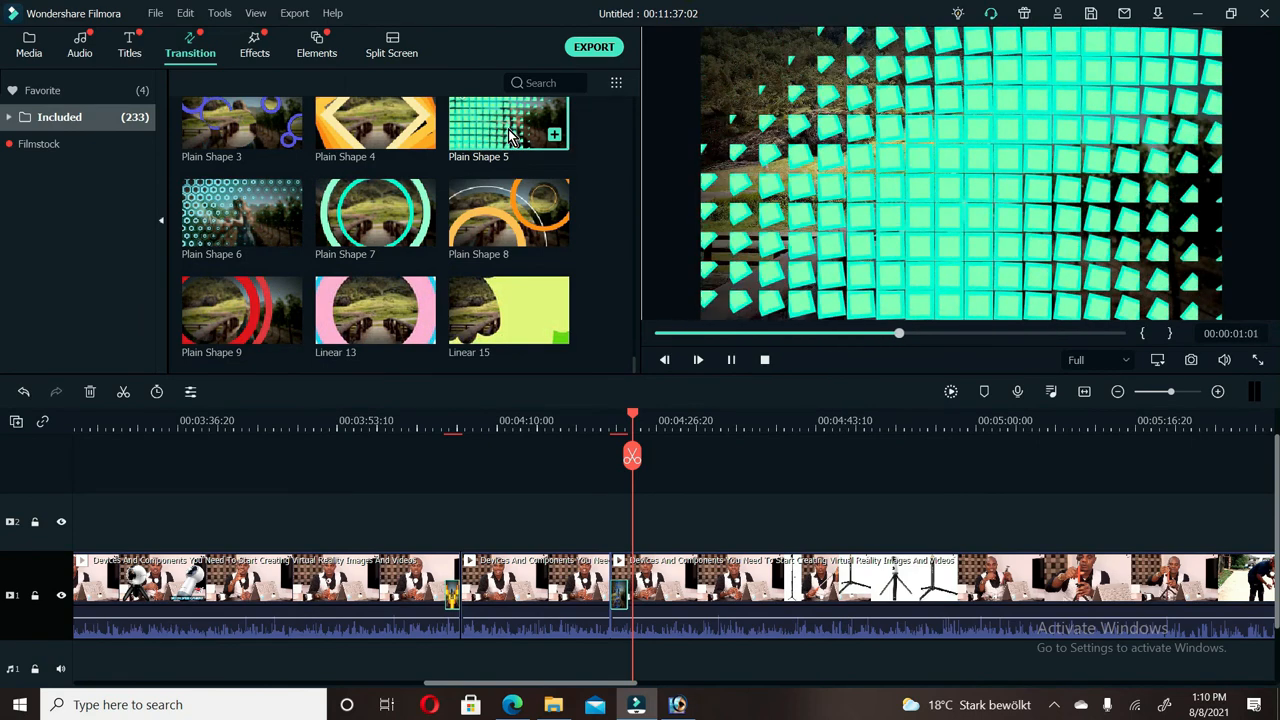
left_click(478, 229)
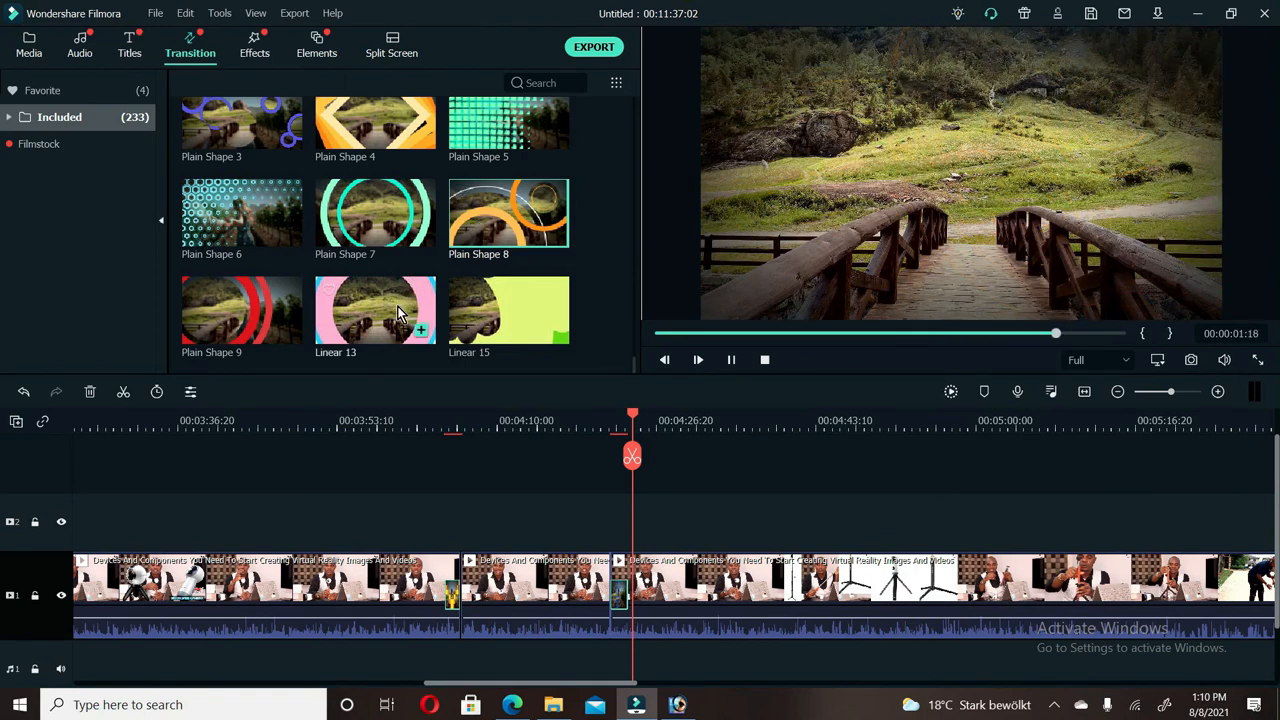